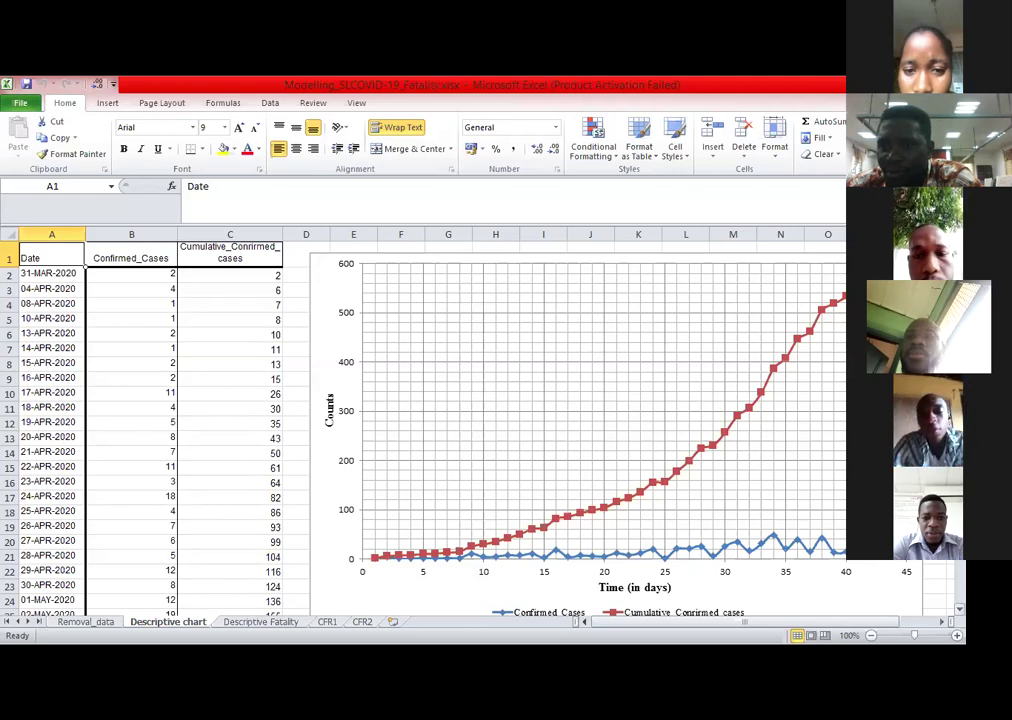
# Add a new blank worksheet to the workbook
pyautogui.scroll(-1, 423, 430)
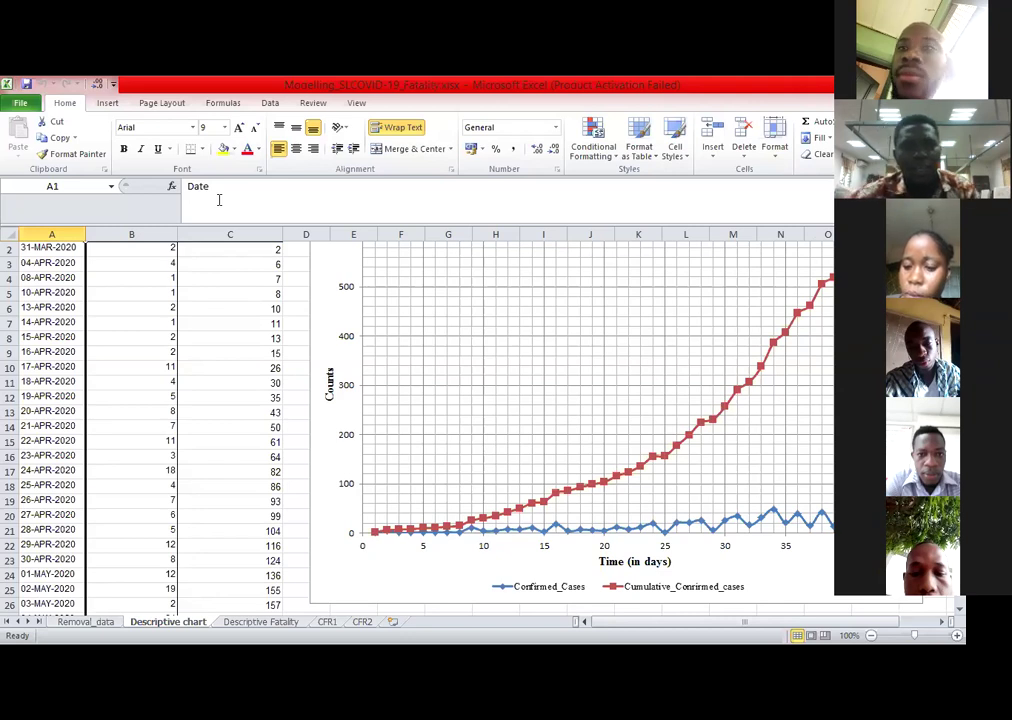
pyautogui.click(330, 450)
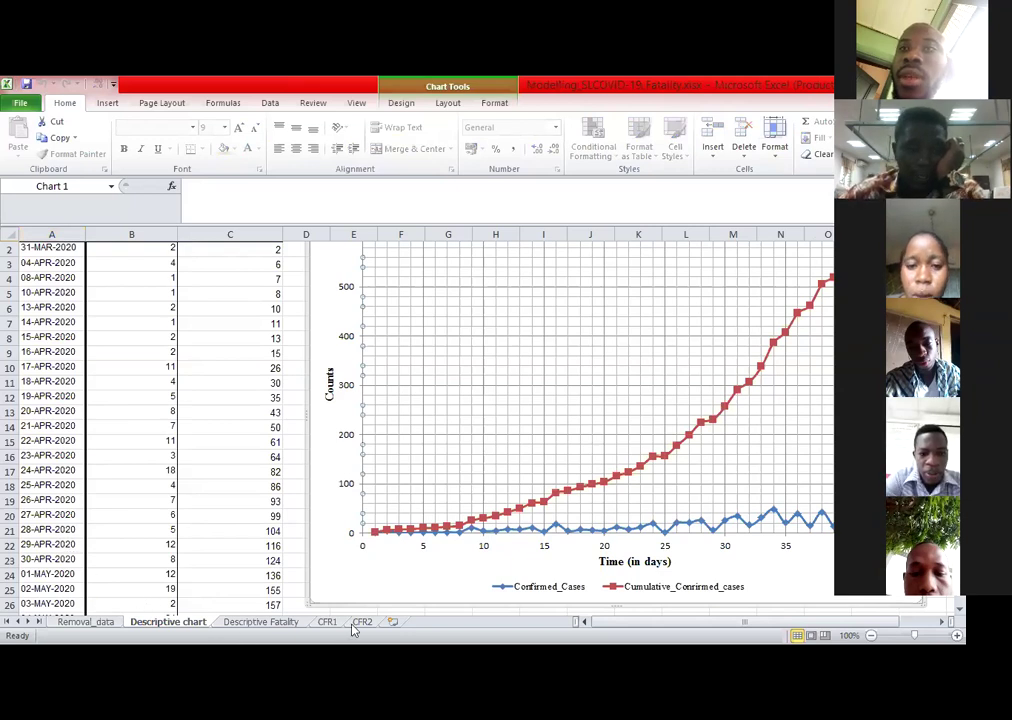
pyautogui.click(392, 622)
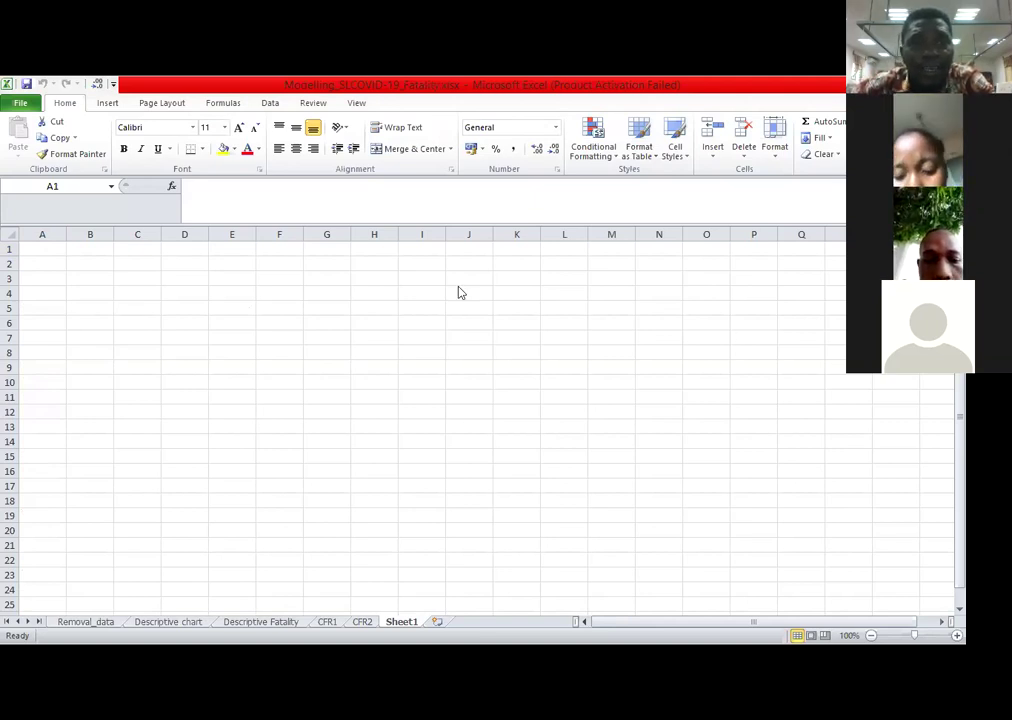
# Enter the column headers Date in A1 and Cases in B1 of the new sheet
pyautogui.click(270, 104)
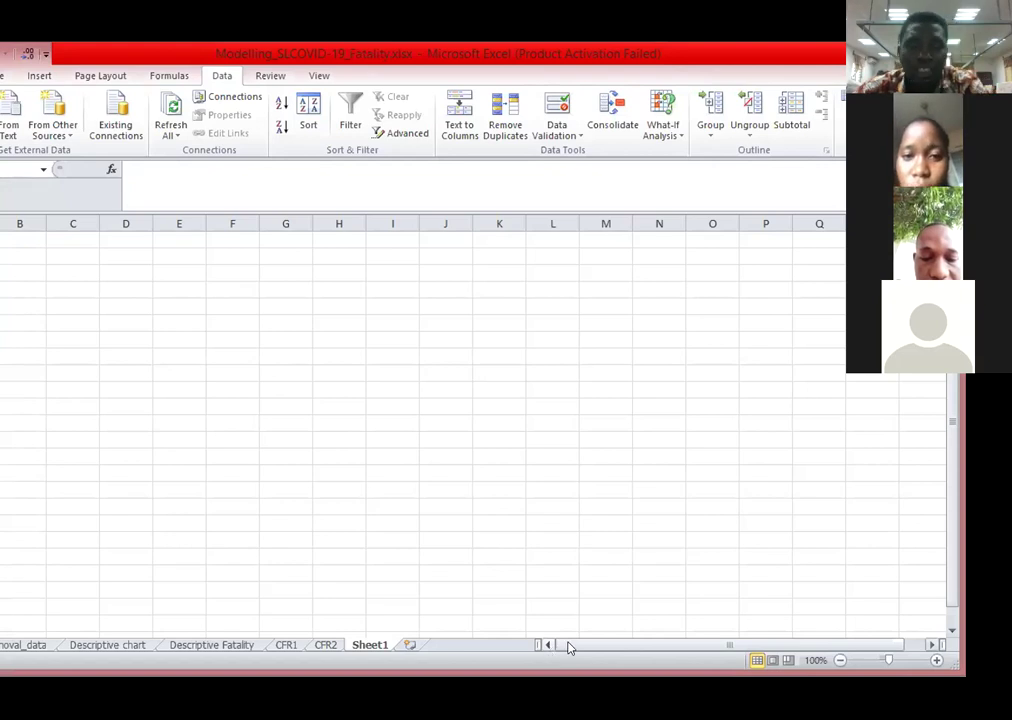
pyautogui.moveTo(565, 648); pyautogui.dragTo(553, 648)
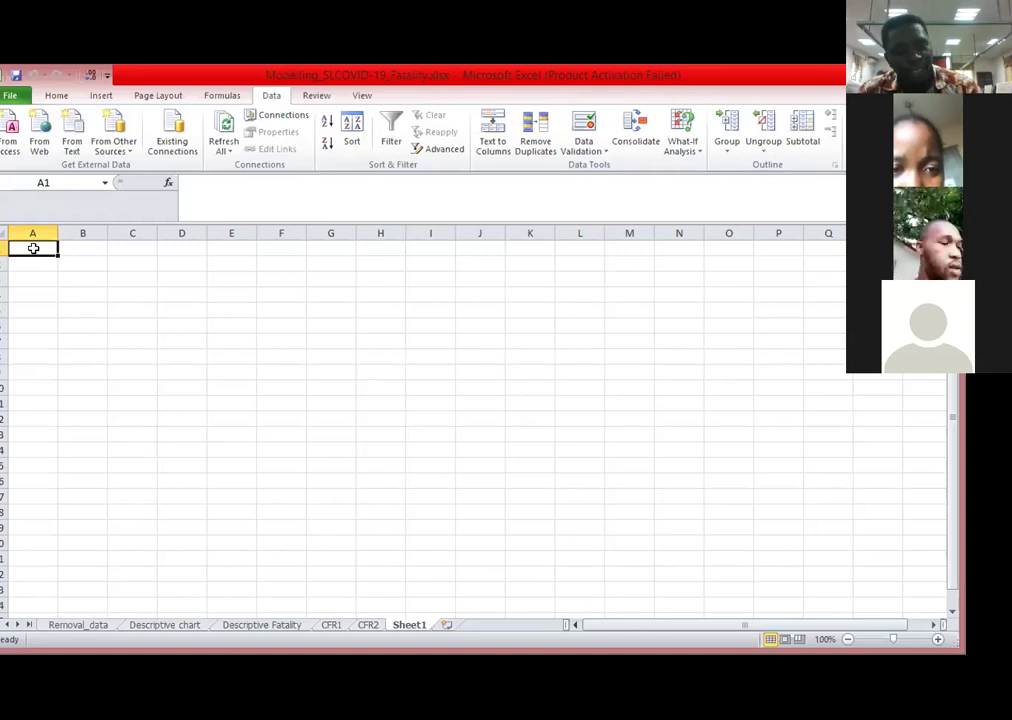
pyautogui.write('Date')
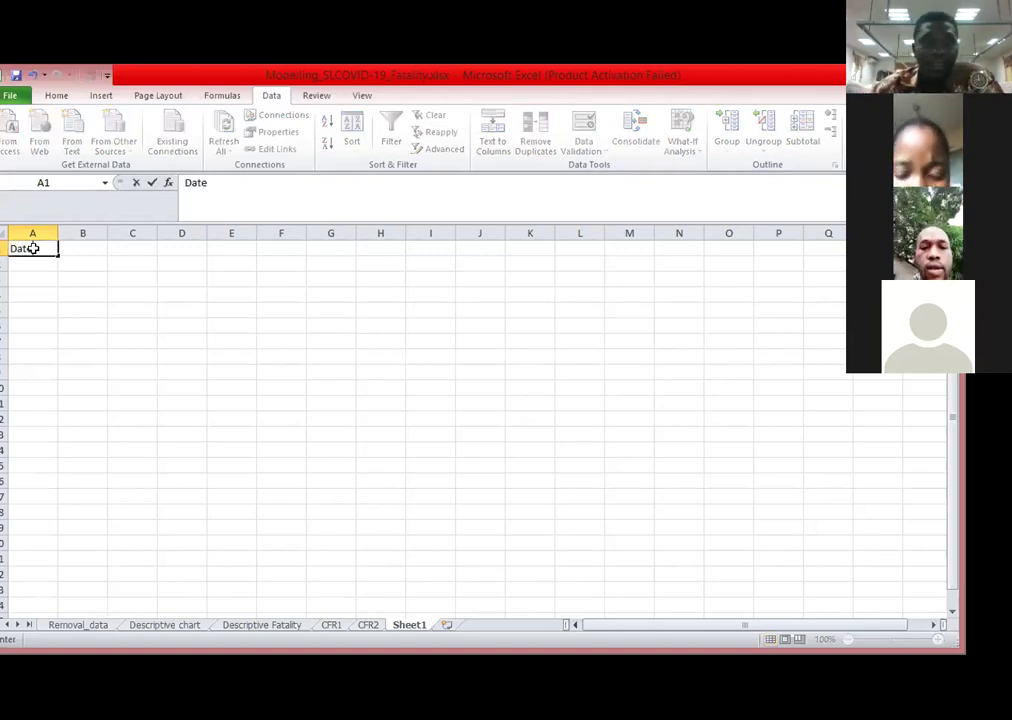
pyautogui.press('Tab')
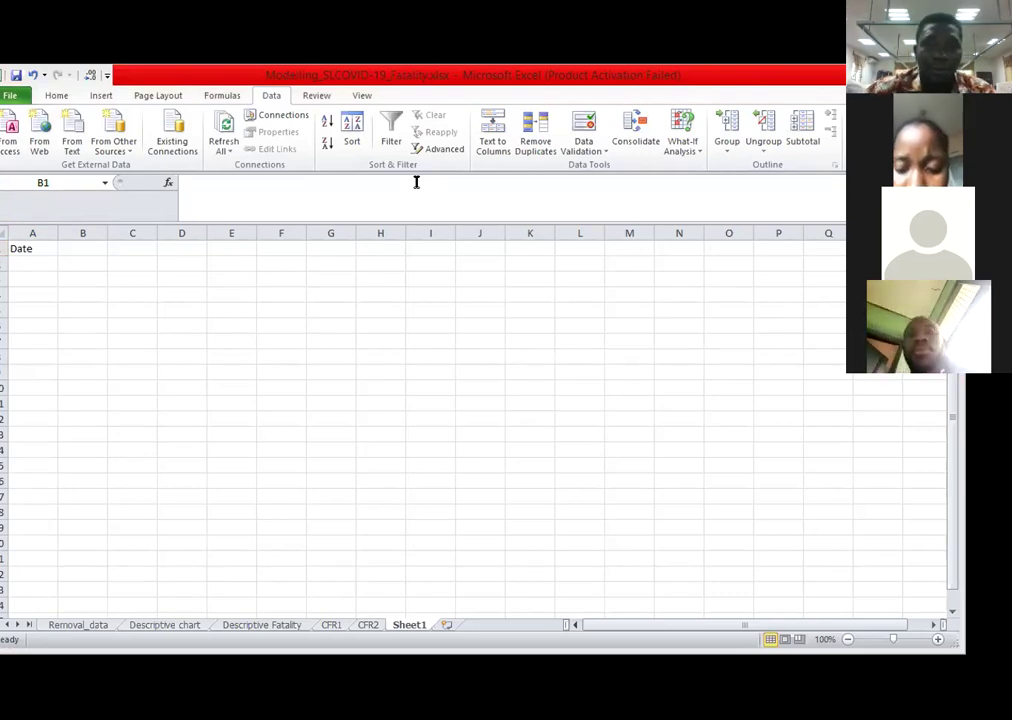
pyautogui.click(73, 249)
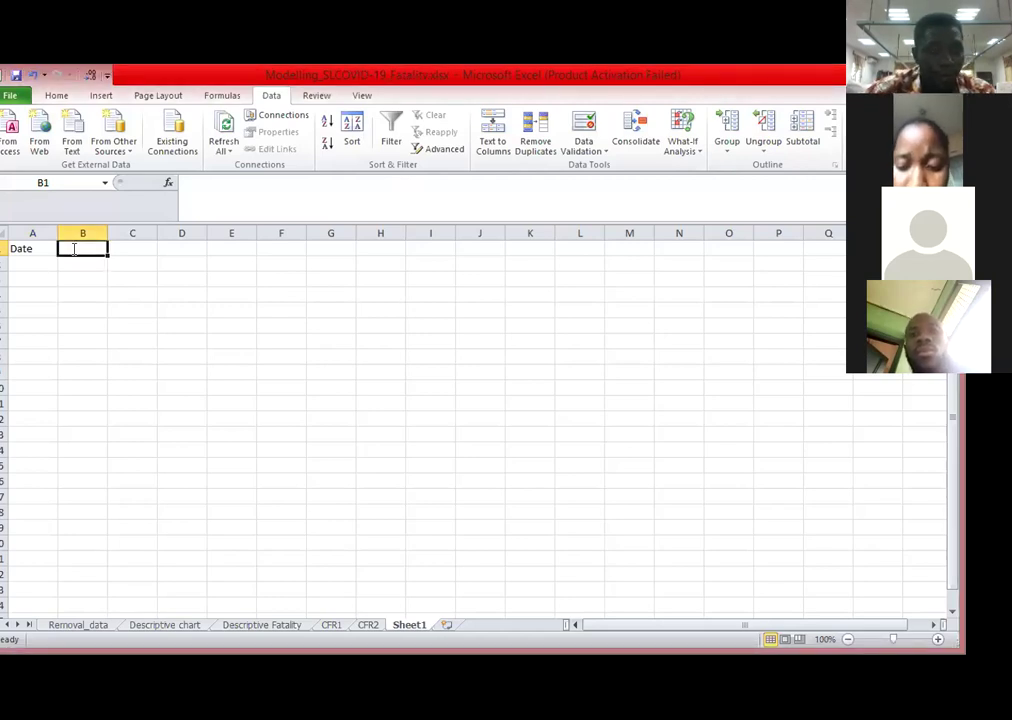
pyautogui.write('Cases')
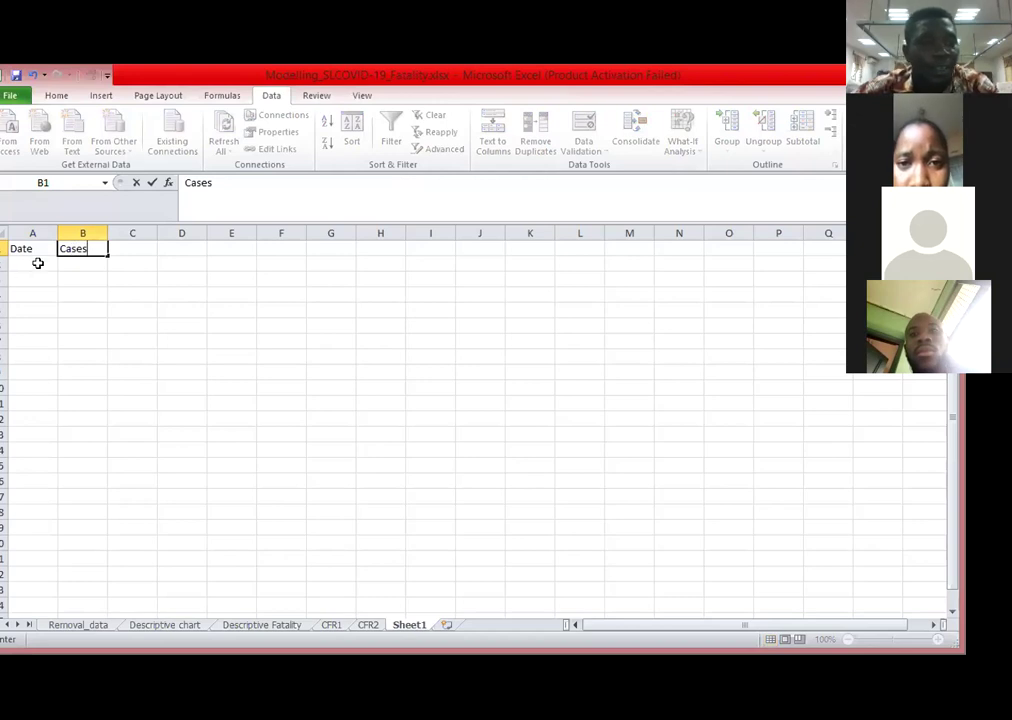
pyautogui.click(37, 263)
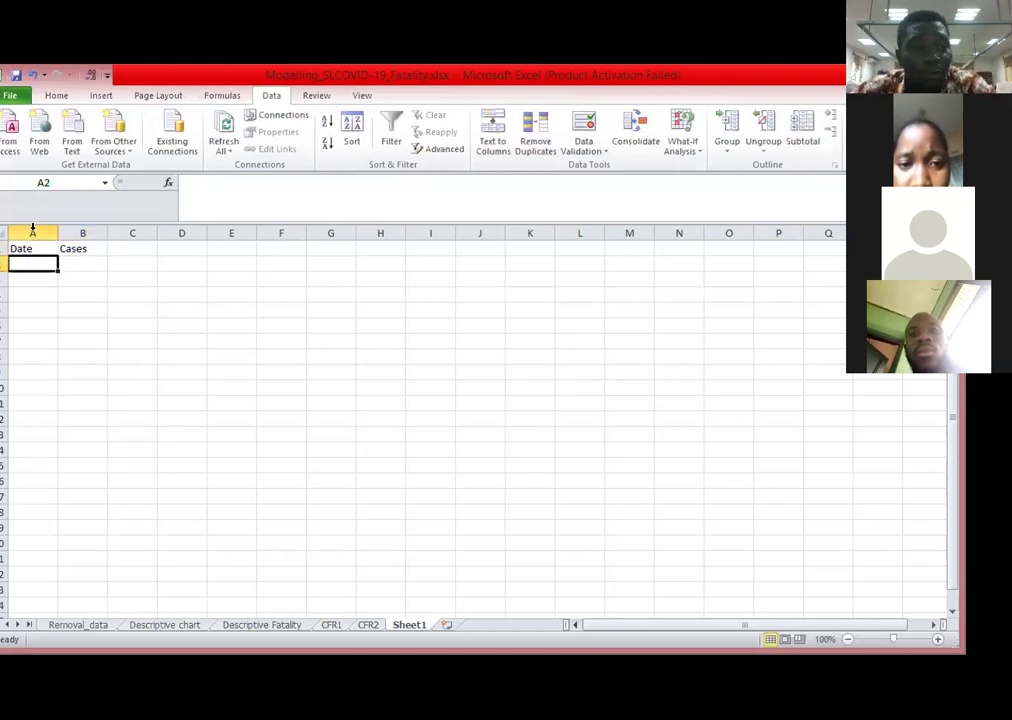
# Format the whole Date column as Short Date
pyautogui.click(32, 232)
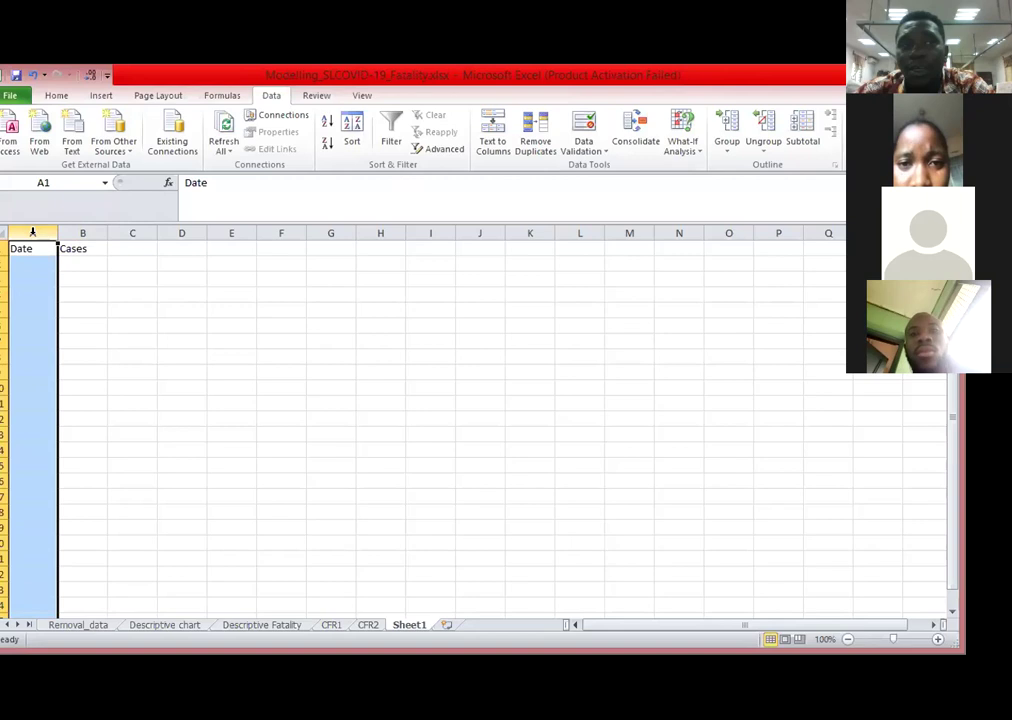
pyautogui.click(56, 96)
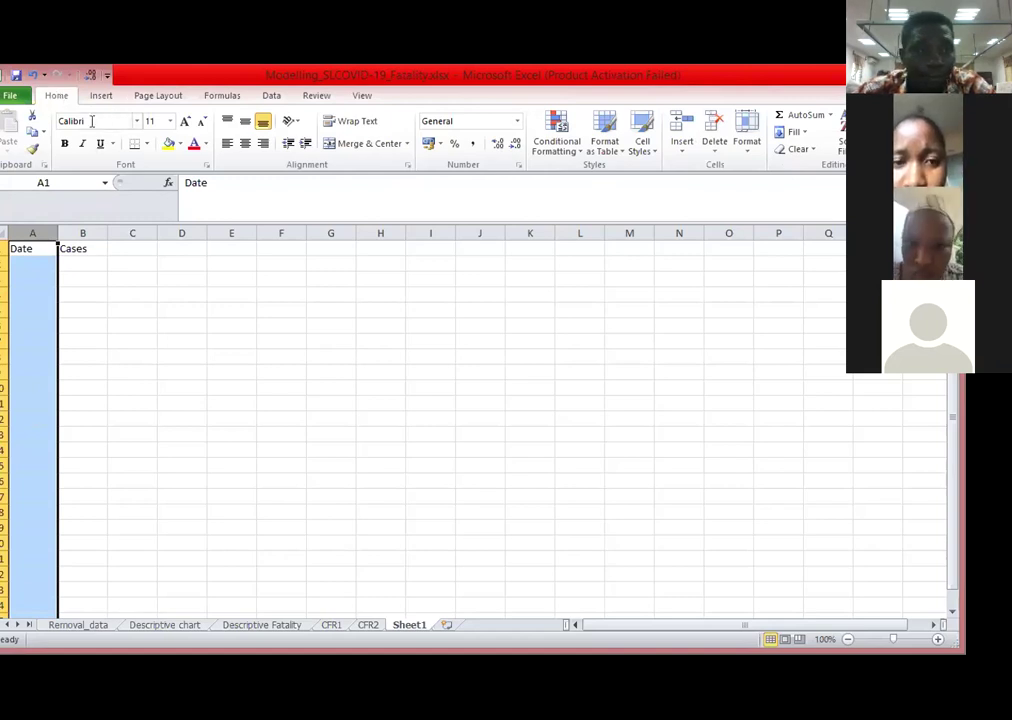
pyautogui.click(517, 122)
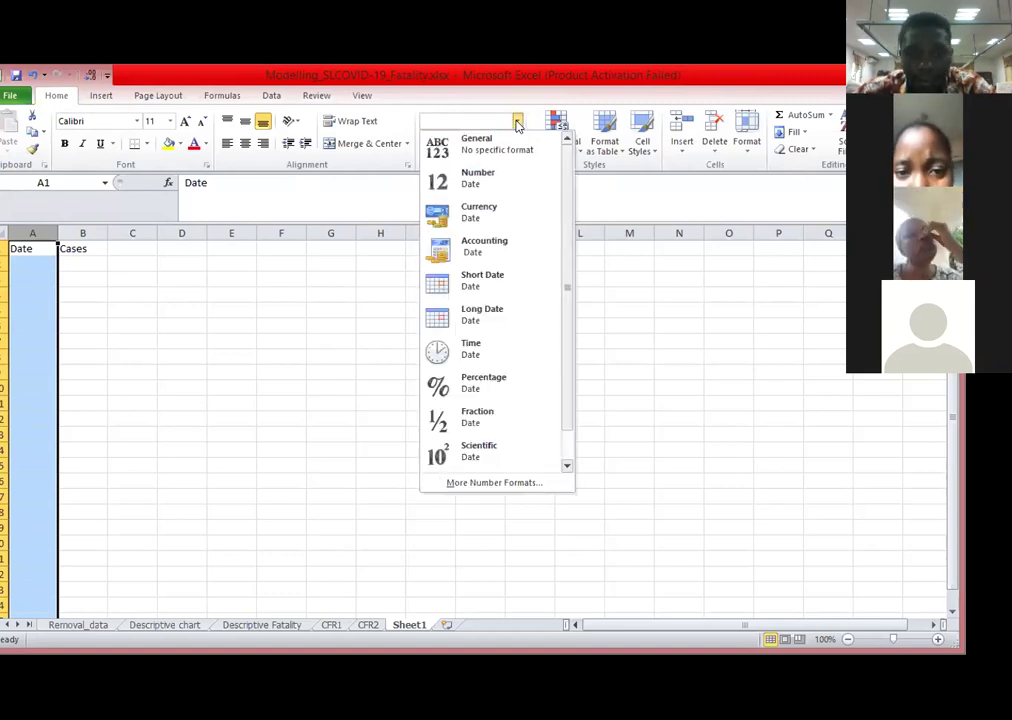
pyautogui.click(493, 276)
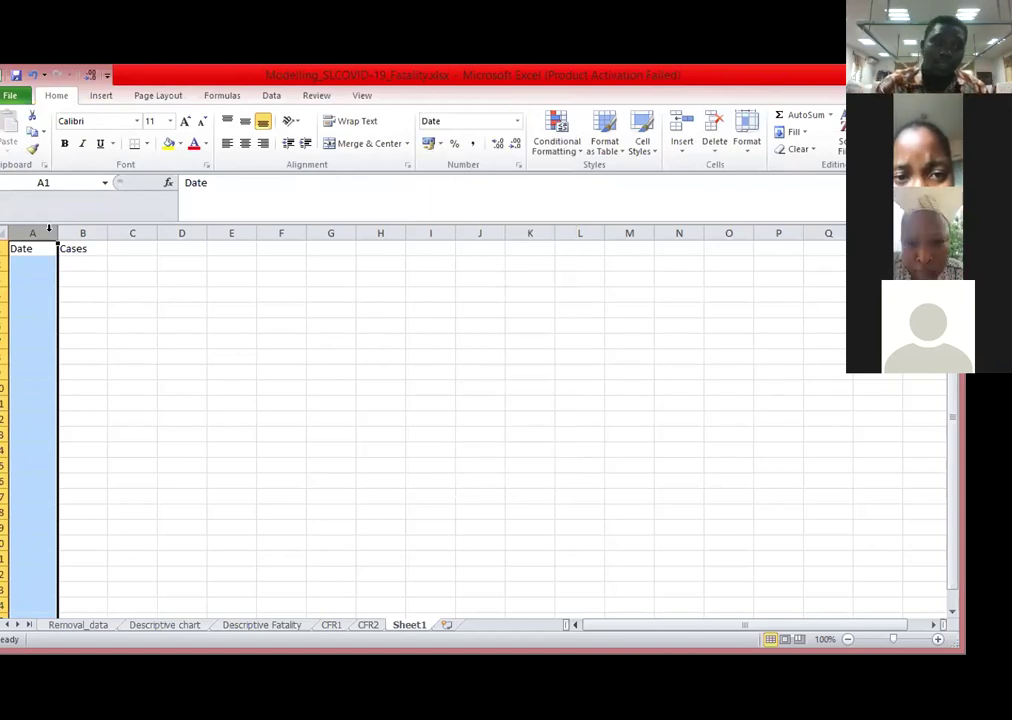
# Enter 31/03/2020 in A2 and 2 in B2, widening column A to fit the date
pyautogui.click(29, 263)
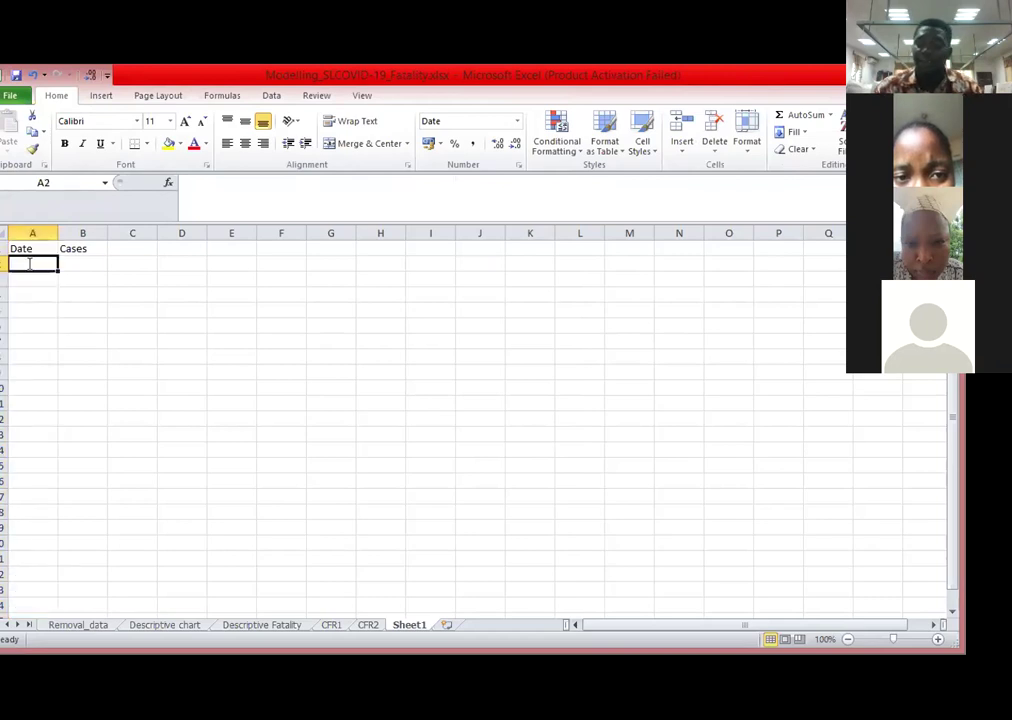
pyautogui.write('31/03')
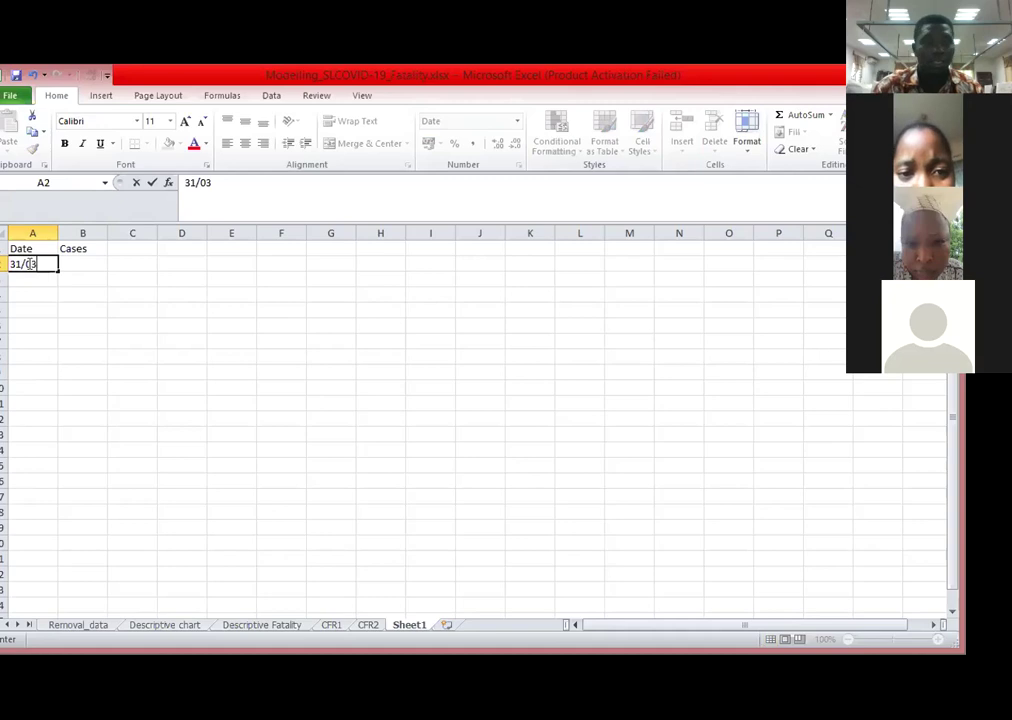
pyautogui.write('/2020')
pyautogui.press('Return')
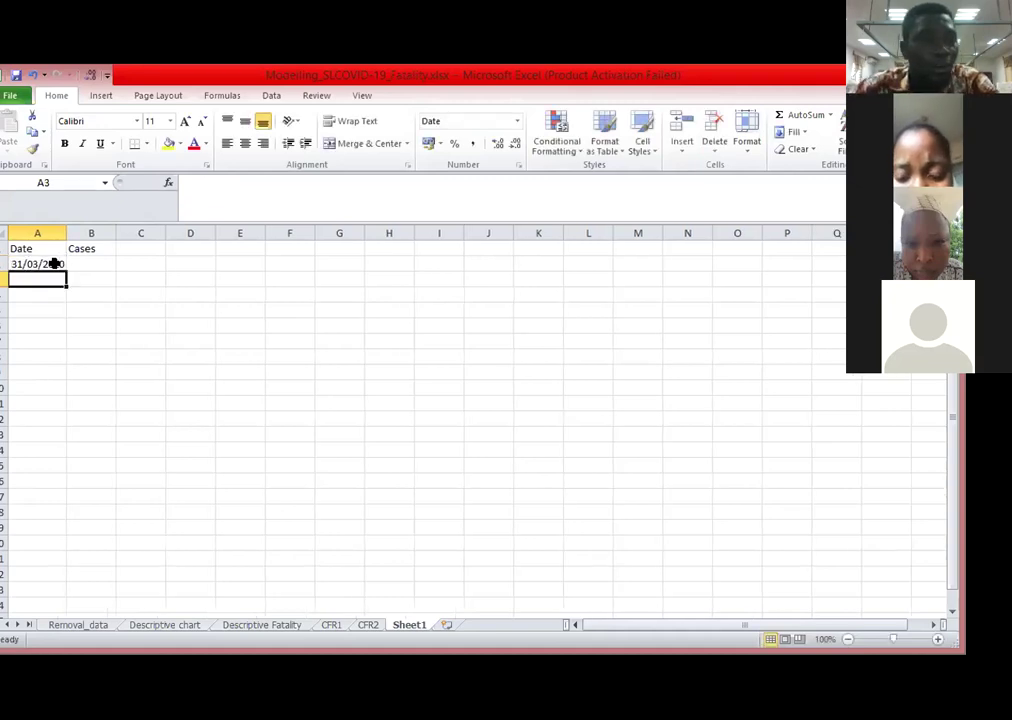
pyautogui.moveTo(67, 231); pyautogui.dragTo(84, 231)
pyautogui.click(112, 264)
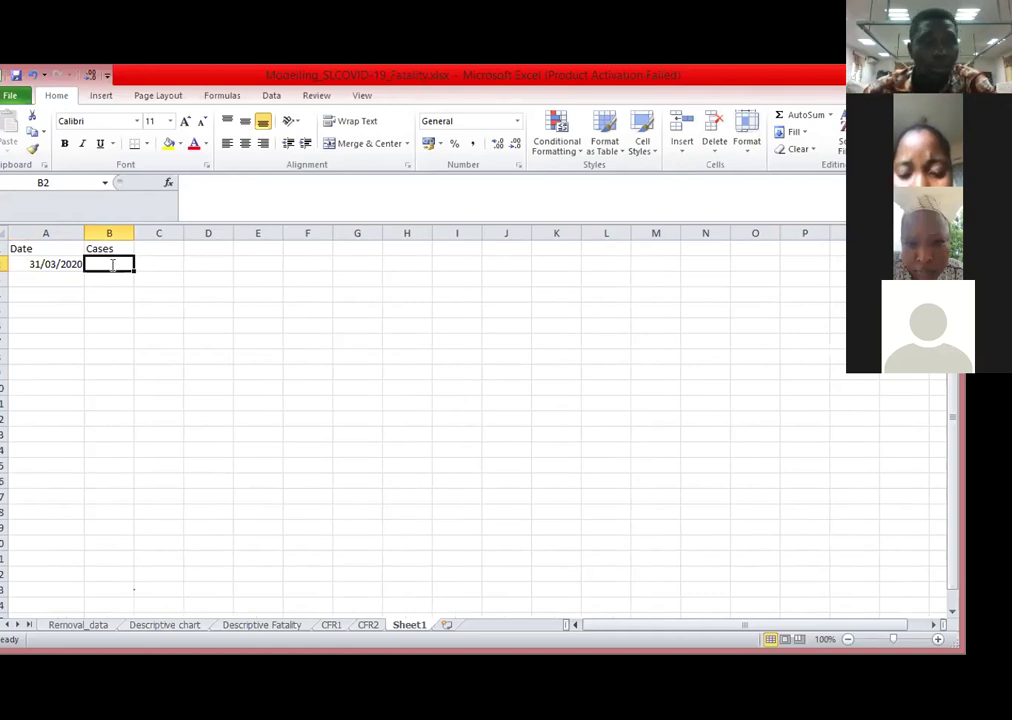
pyautogui.write('2')
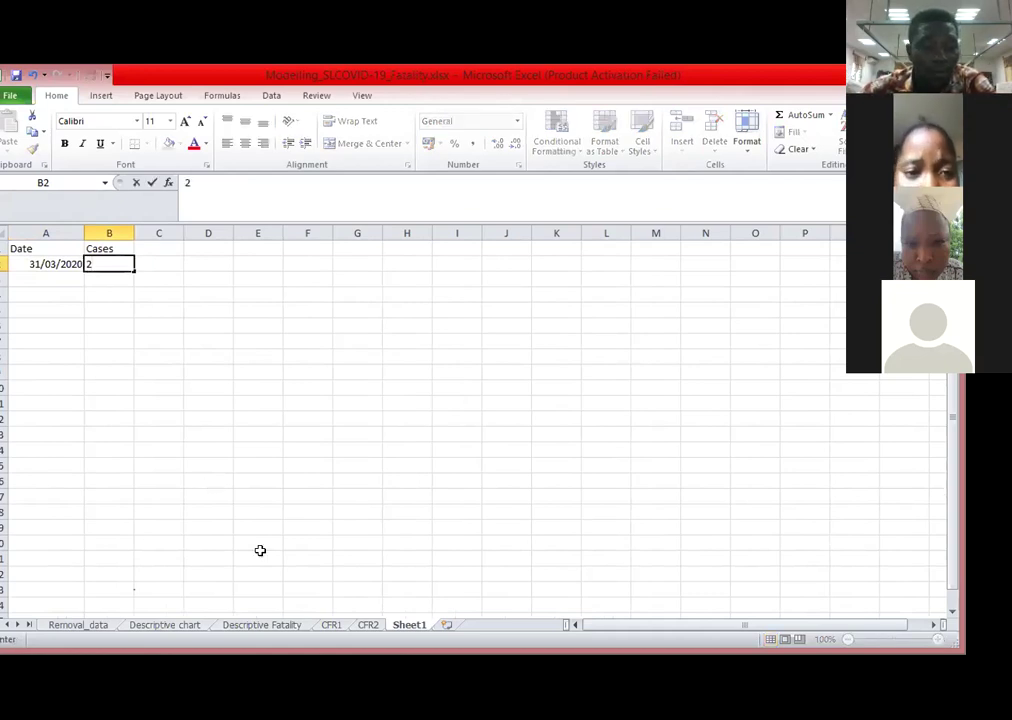
# Copy the dates and confirmed cases from 31-MAR-2020 to 20-MAY-2020 in the first two columns of the Descriptive chart sheet
pyautogui.click(239, 625)
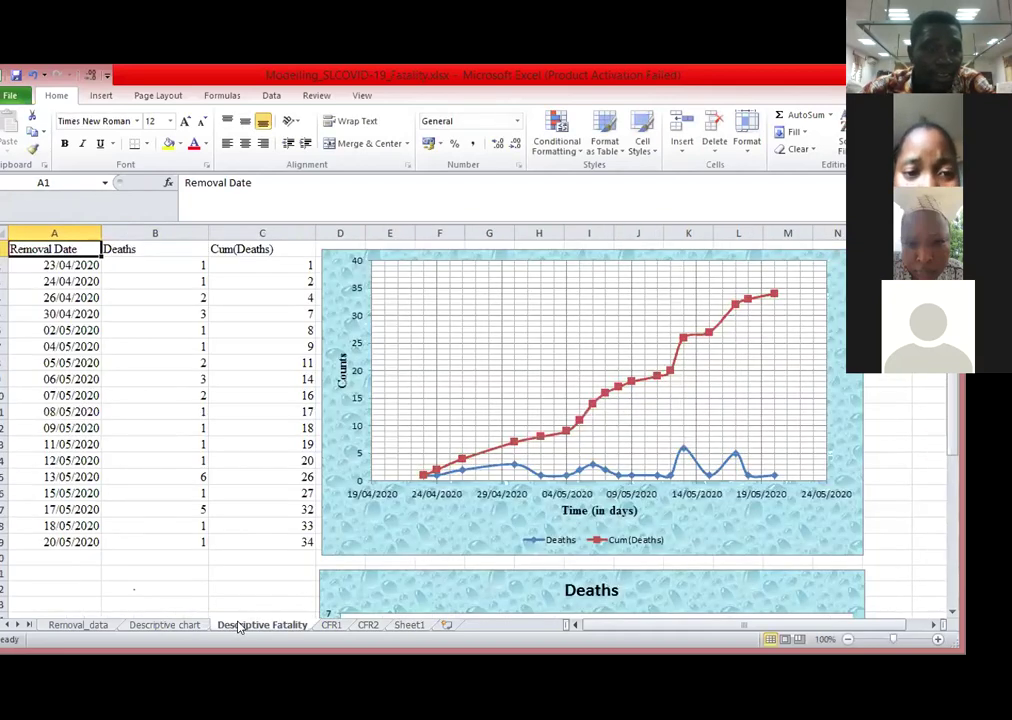
pyautogui.click(165, 625)
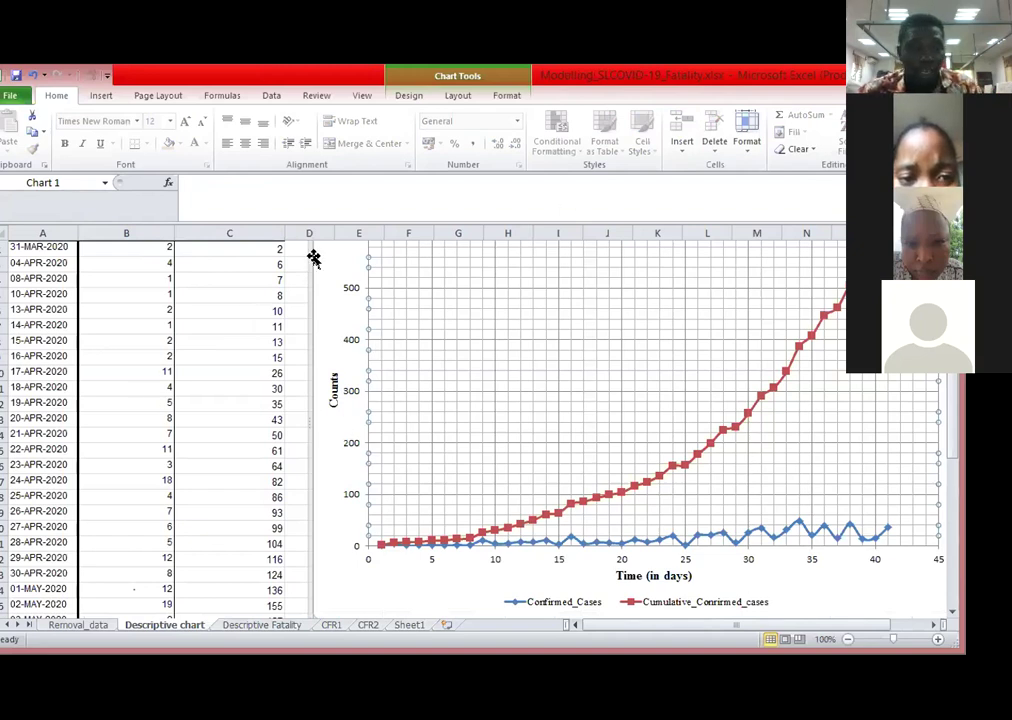
pyautogui.click(30, 247)
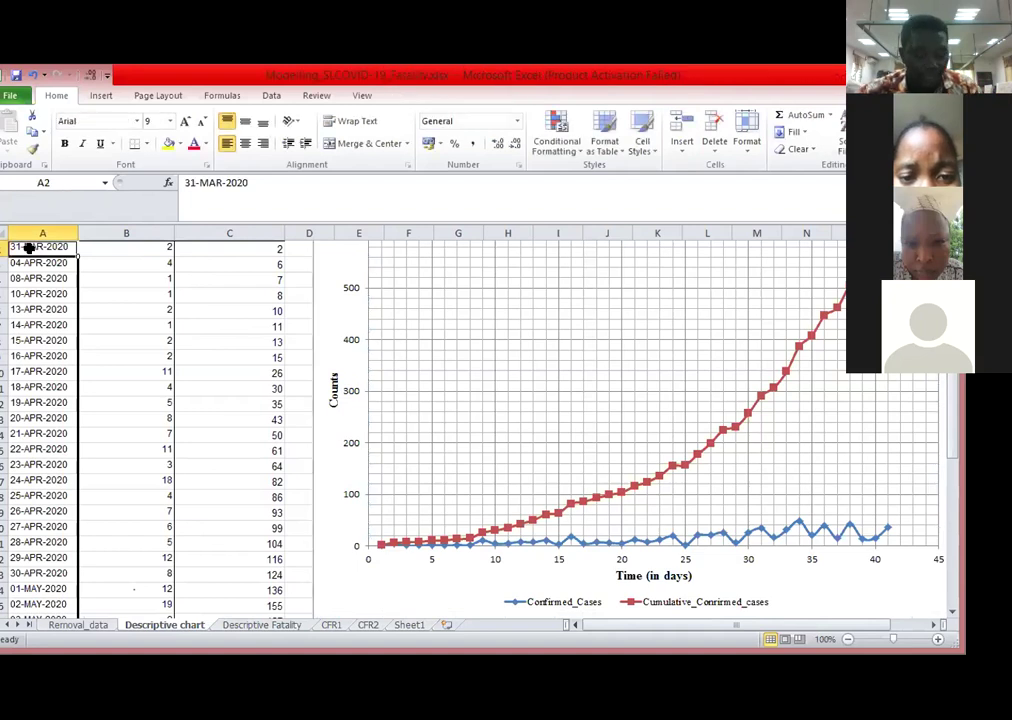
pyautogui.moveTo(35, 250); pyautogui.dragTo(170, 612)
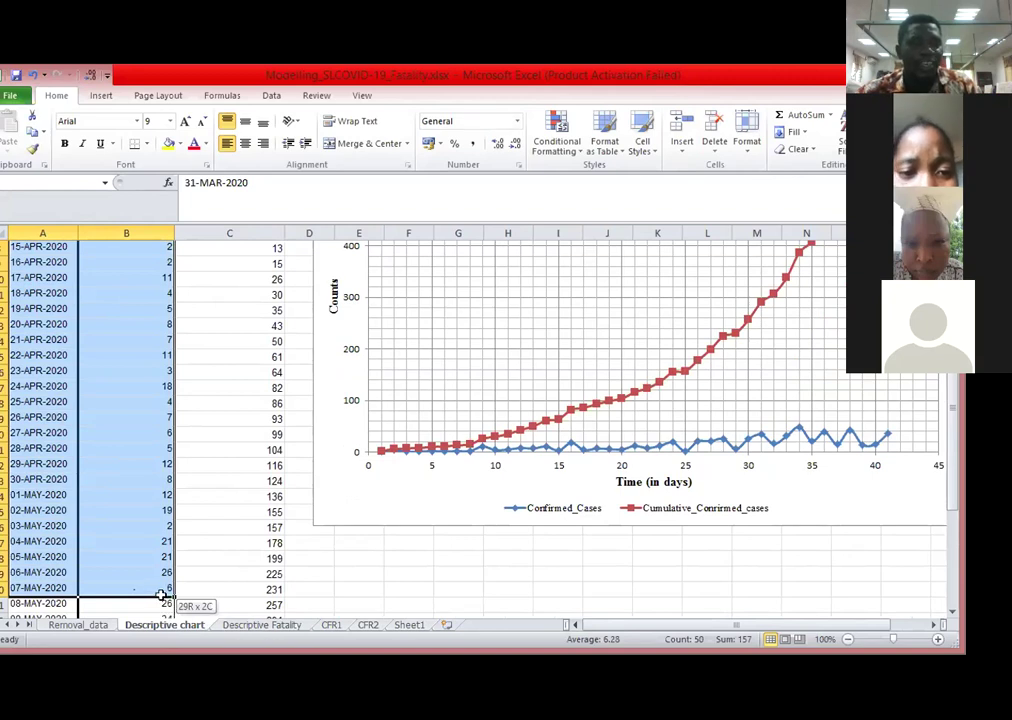
pyautogui.moveTo(161, 595); pyautogui.dragTo(160, 594)
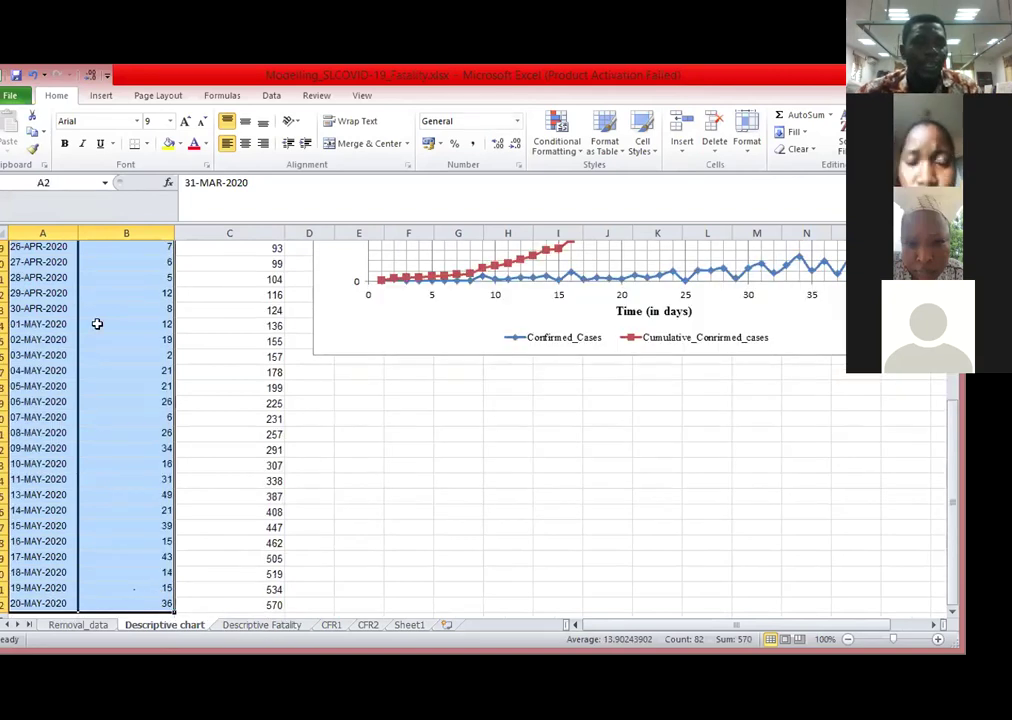
pyautogui.click(33, 130)
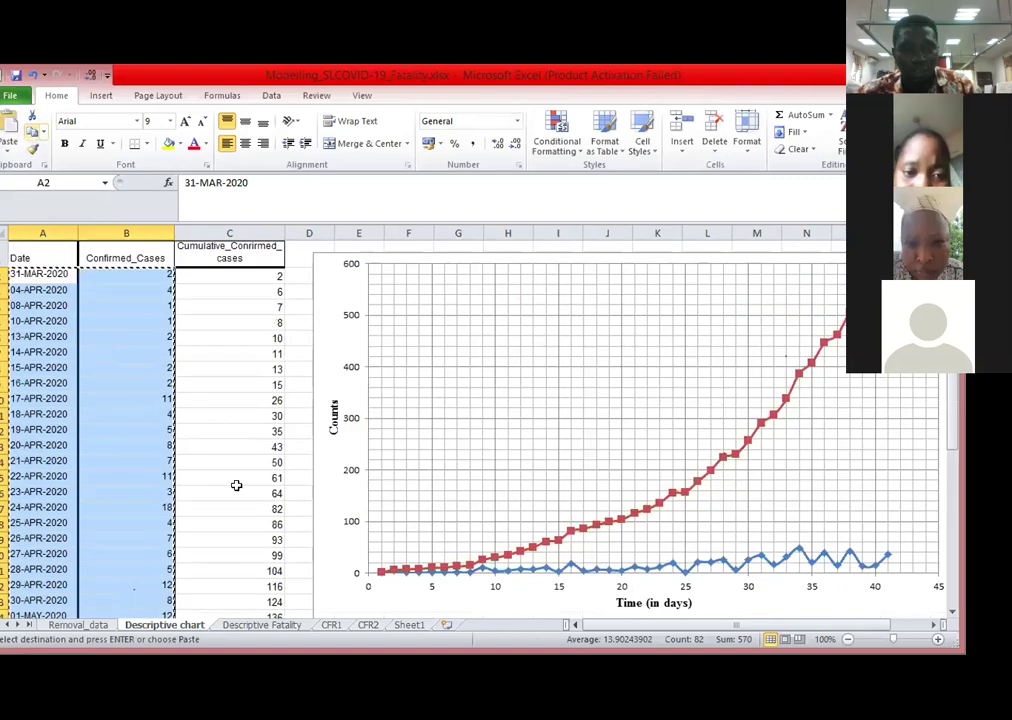
# Paste the copied dates and cases into Sheet1 starting at A2, and widen columns A and B
pyautogui.click(407, 625)
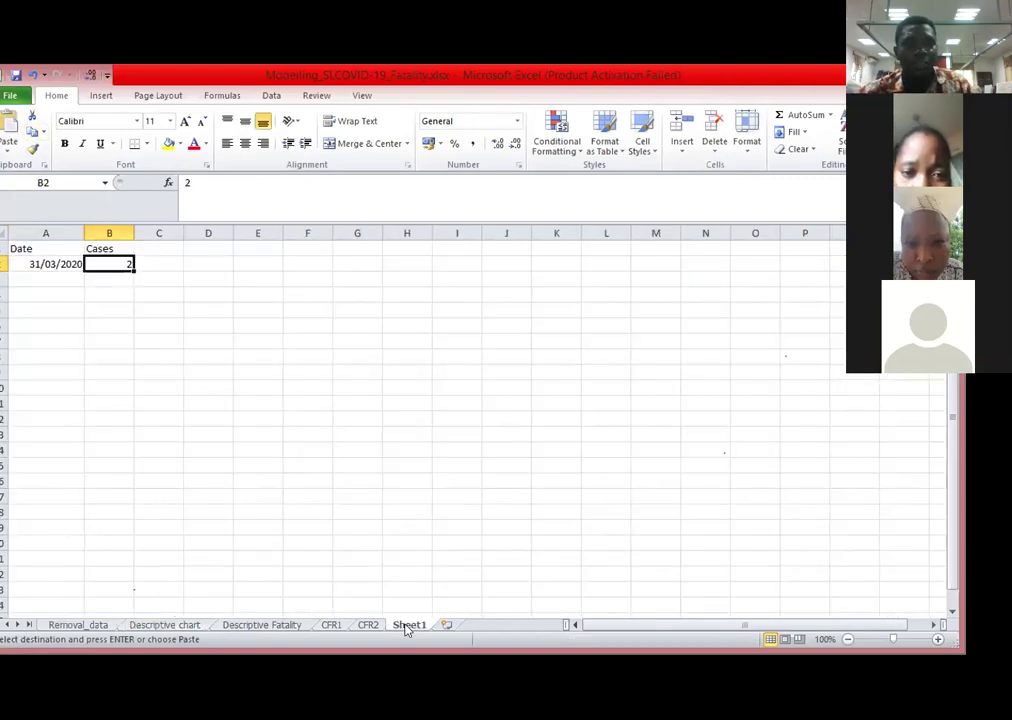
pyautogui.moveTo(36, 265); pyautogui.dragTo(113, 520)
pyautogui.click(18, 264)
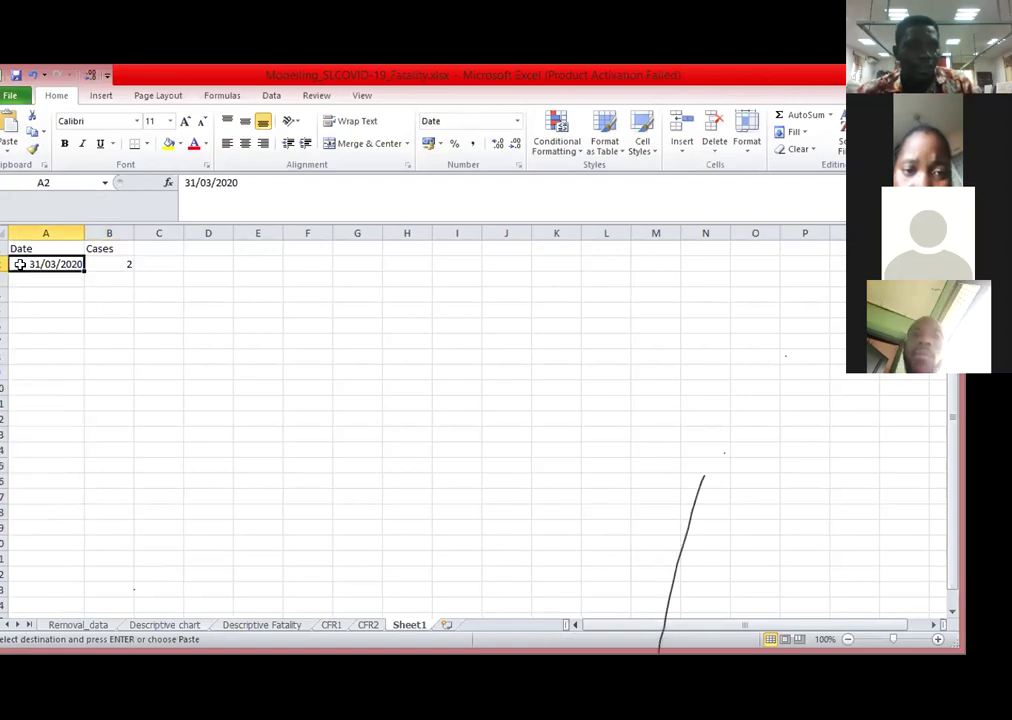
pyautogui.click(9, 124)
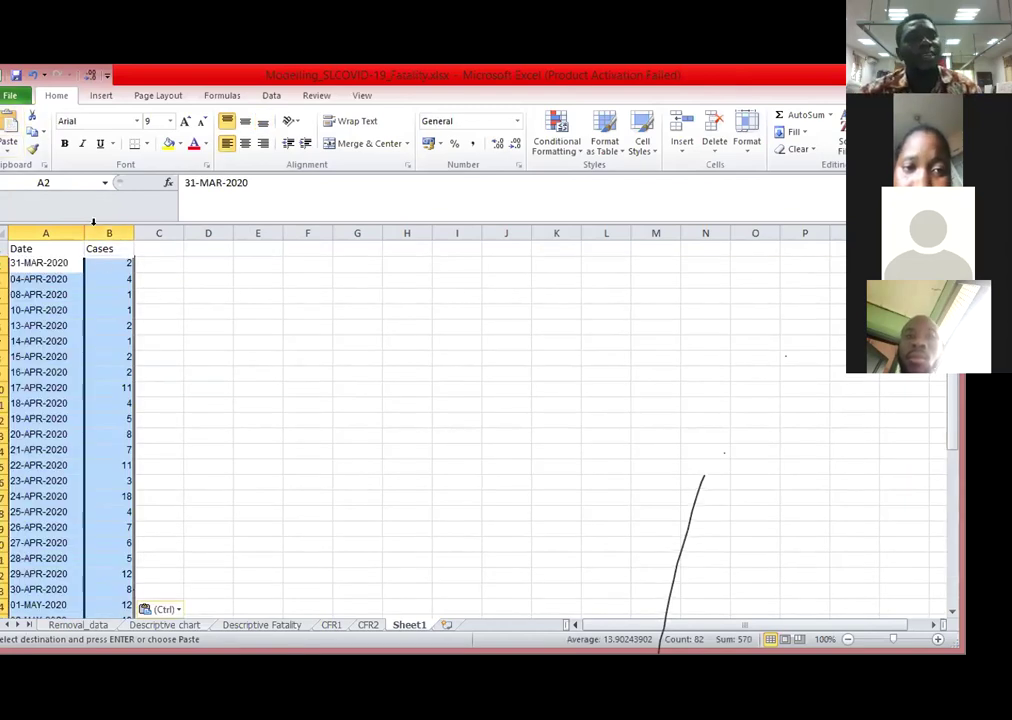
pyautogui.moveTo(85, 228); pyautogui.dragTo(176, 229)
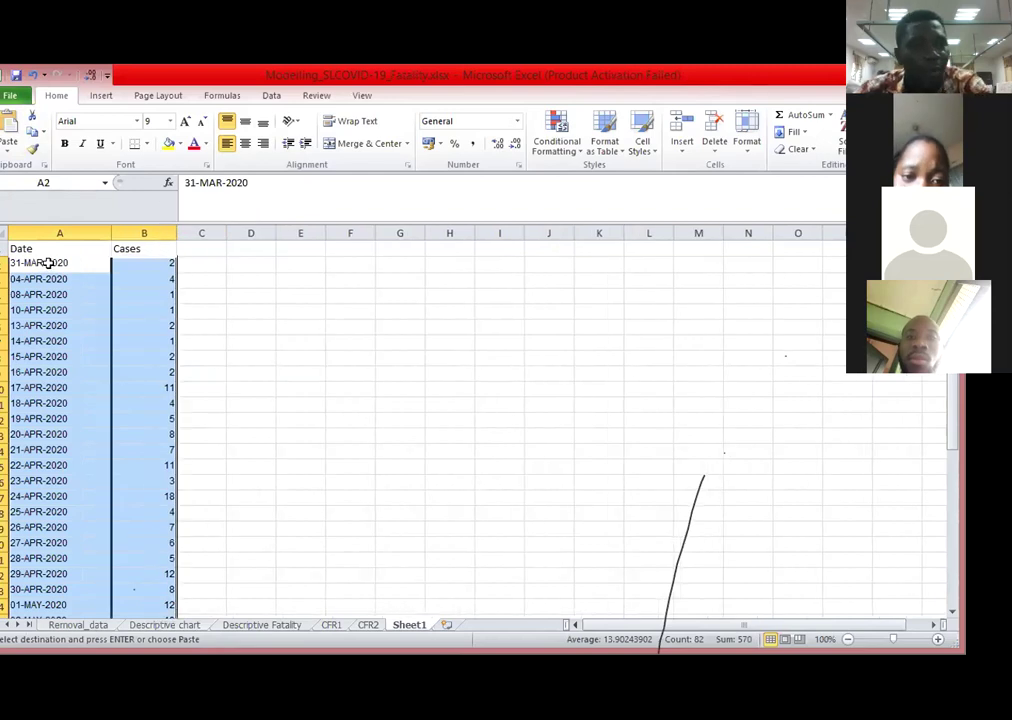
pyautogui.click(47, 262)
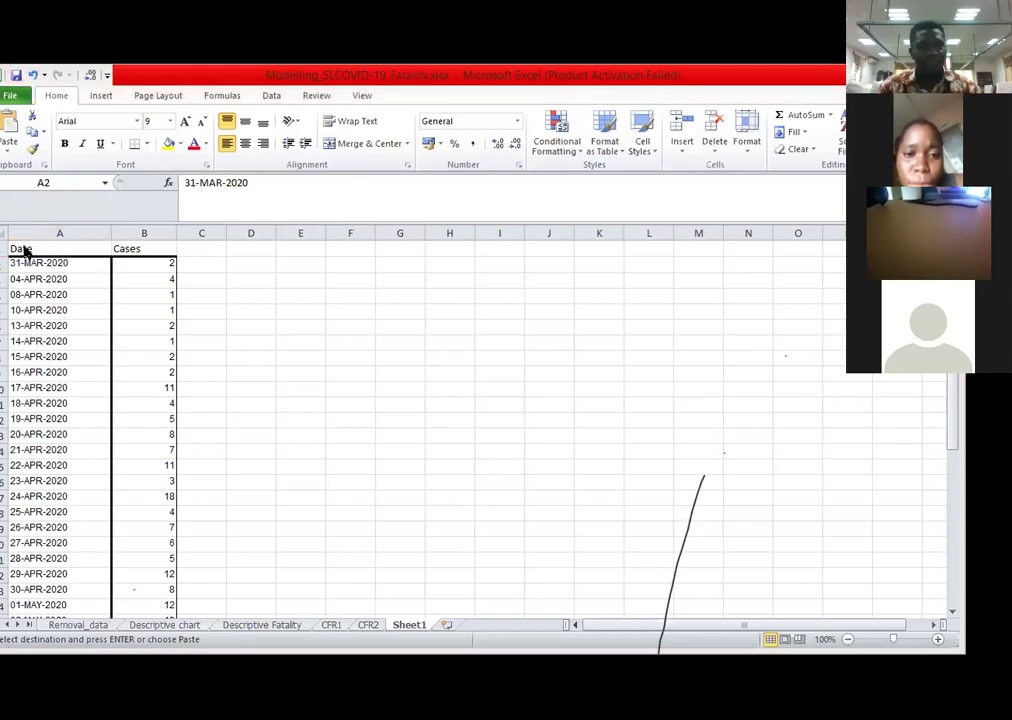
# Insert a 2-D clustered column chart from the Date and Cases data, including both headers, through 20-MAY-2020
pyautogui.moveTo(25, 252); pyautogui.dragTo(159, 632)
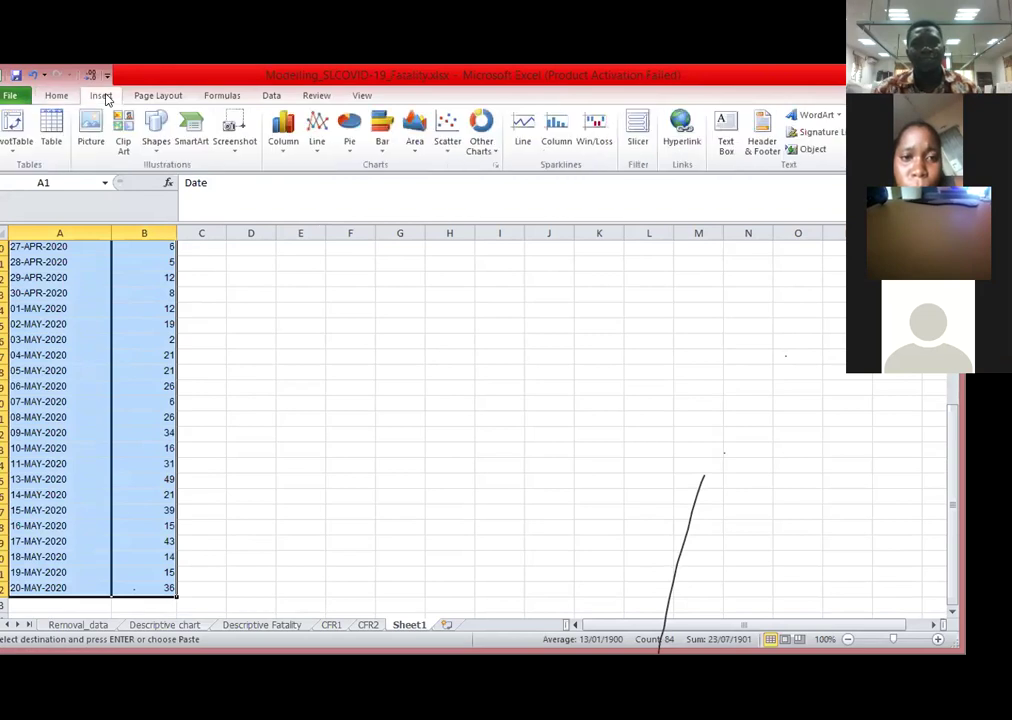
pyautogui.click(447, 148)
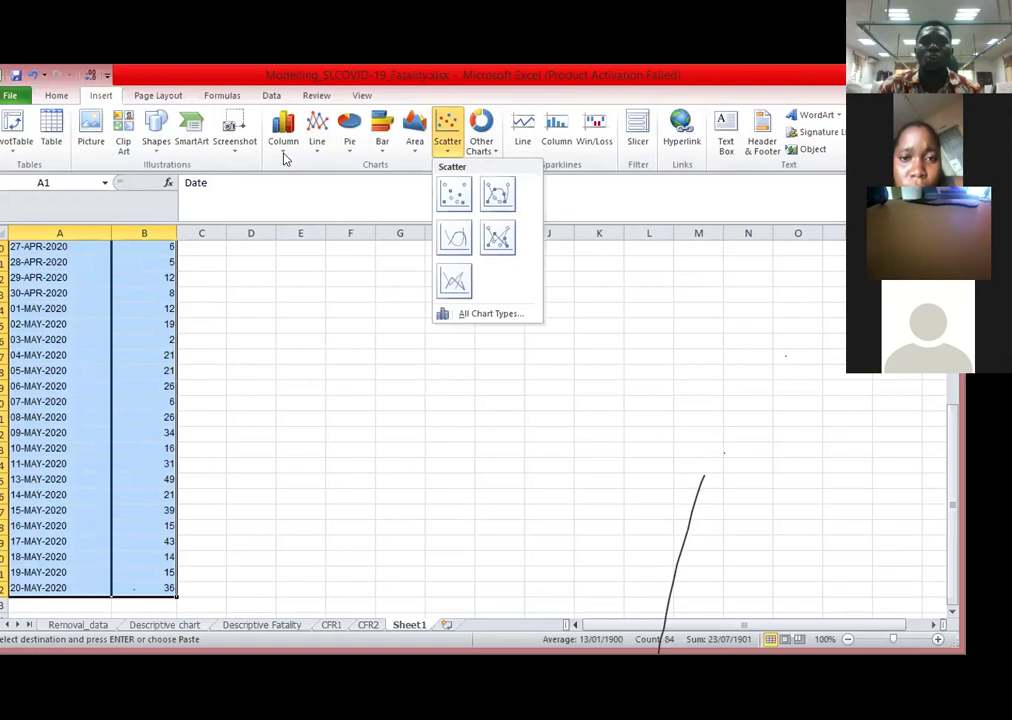
pyautogui.click(283, 145)
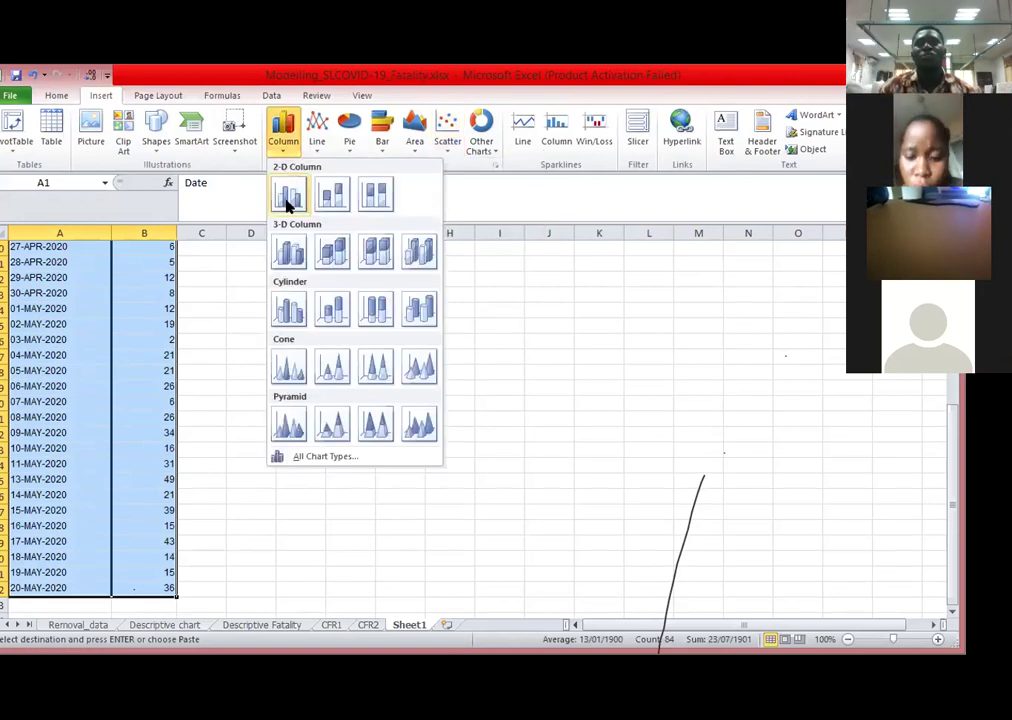
pyautogui.click(288, 203)
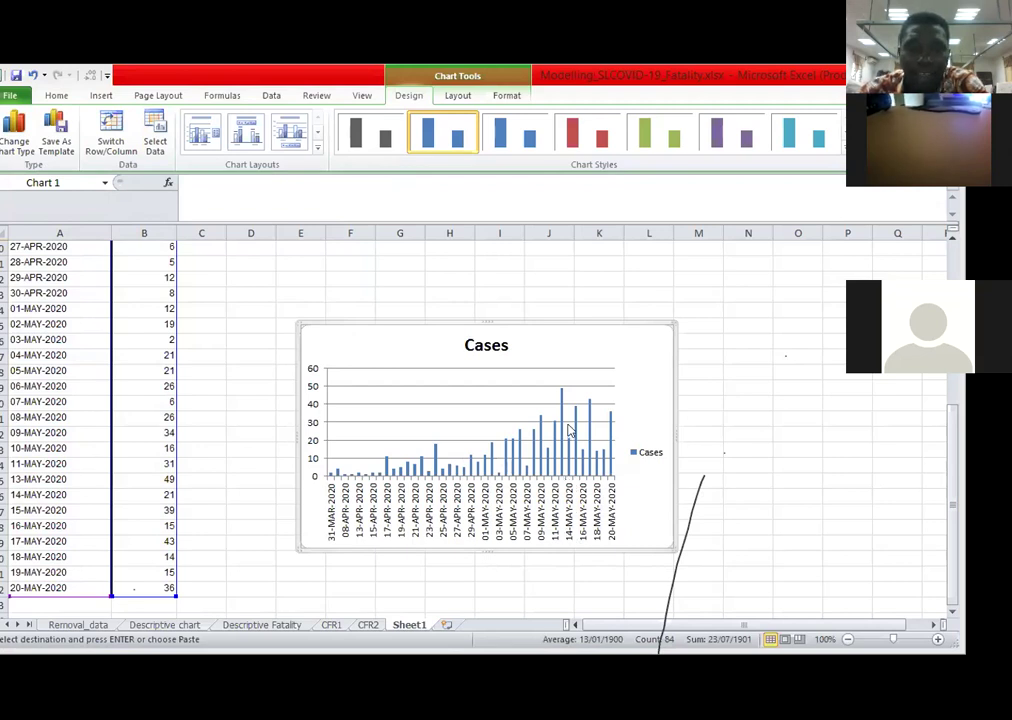
pyautogui.moveTo(560, 392)
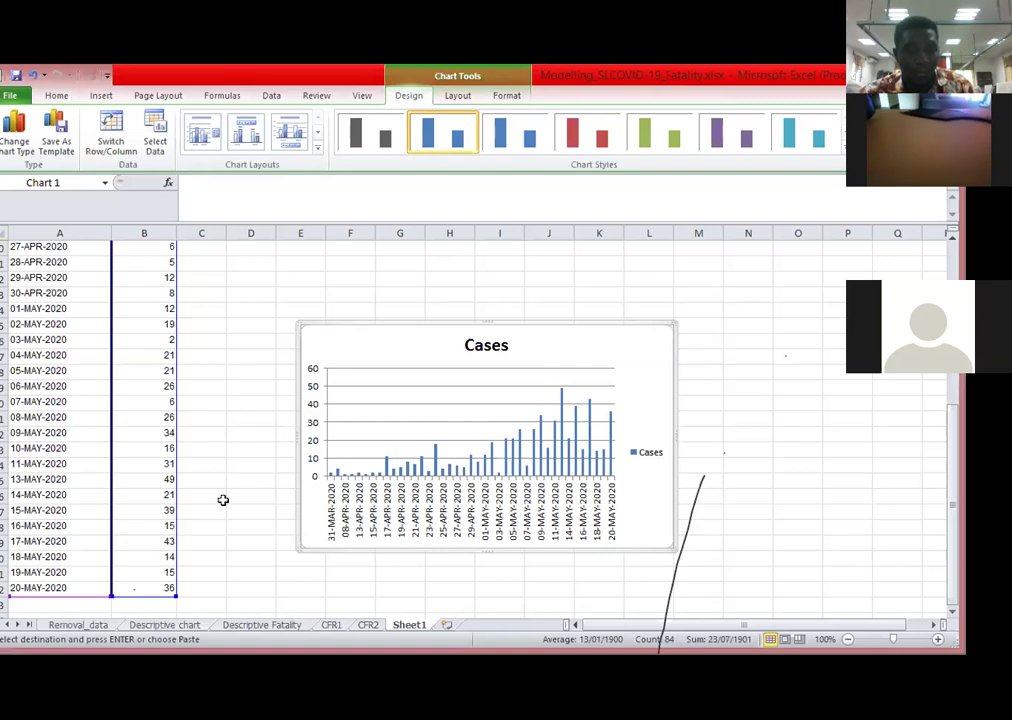
# Return to the Date header in A1 of Sheet1 and start a Descriptive Statistics analysis
pyautogui.moveTo(251, 278); pyautogui.dragTo(251, 510)
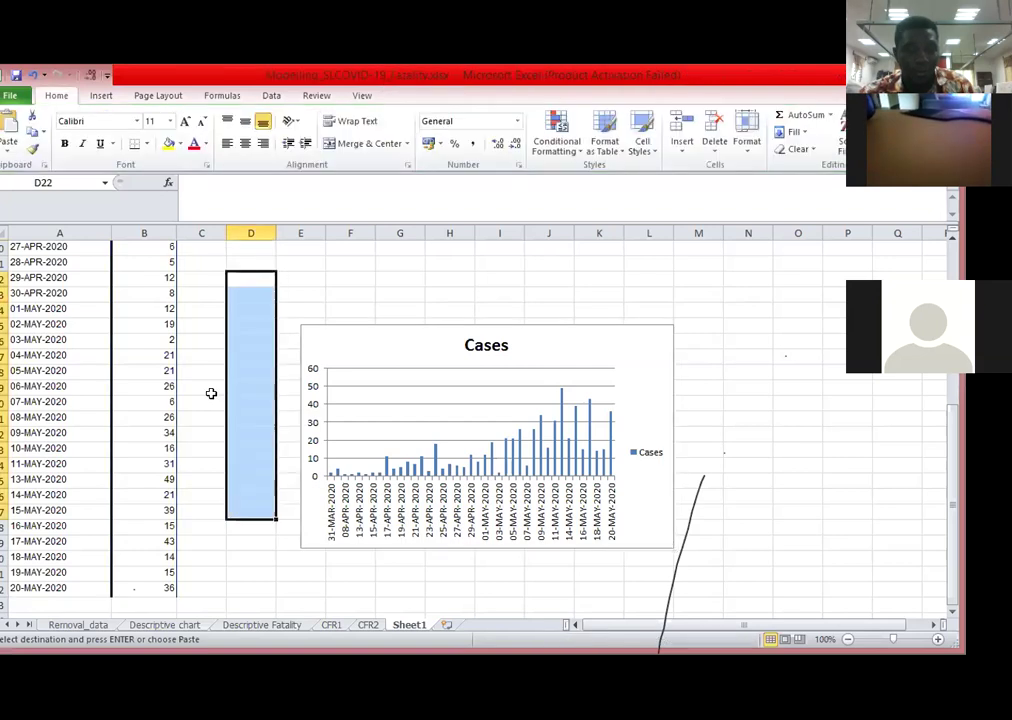
pyautogui.click(70, 262)
pyautogui.press('Up')
pyautogui.press('Up')
pyautogui.press('Up')
pyautogui.press('Up')
pyautogui.press('Up')
pyautogui.press('Up')
pyautogui.press('Up')
pyautogui.press('Up')
pyautogui.press('Up')
pyautogui.press('Up')
pyautogui.press('Up')
pyautogui.press('Up')
pyautogui.press('Up')
pyautogui.press('Up')
pyautogui.press('Up')
pyautogui.press('Up')
pyautogui.press('Up')
pyautogui.press('Up')
pyautogui.press('Up')
pyautogui.press('Up')
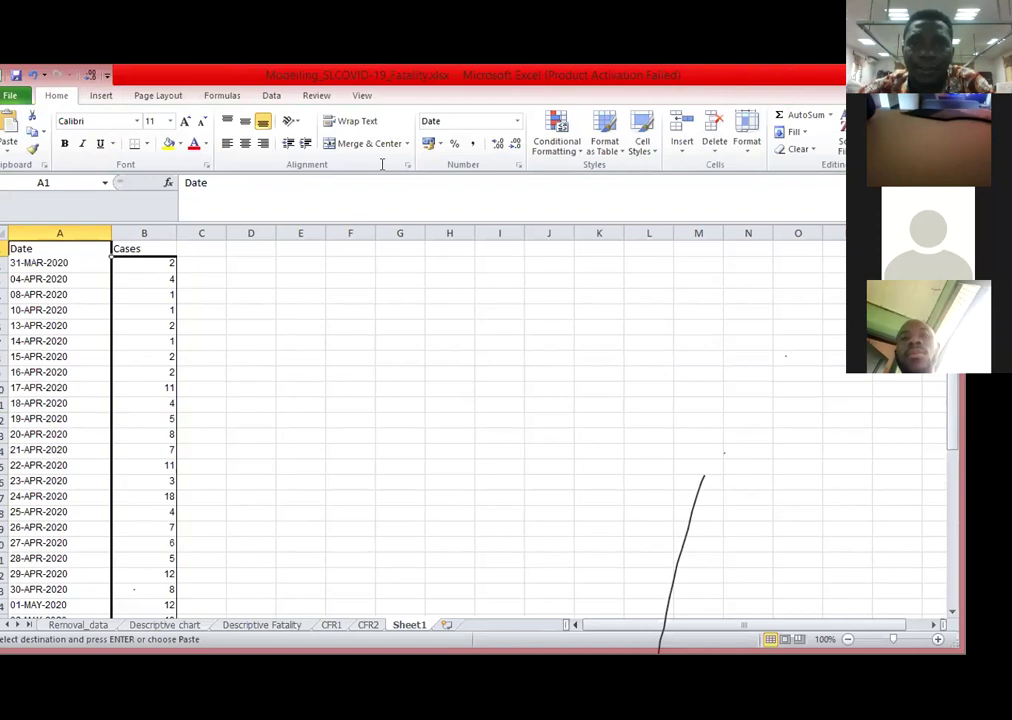
pyautogui.click(271, 95)
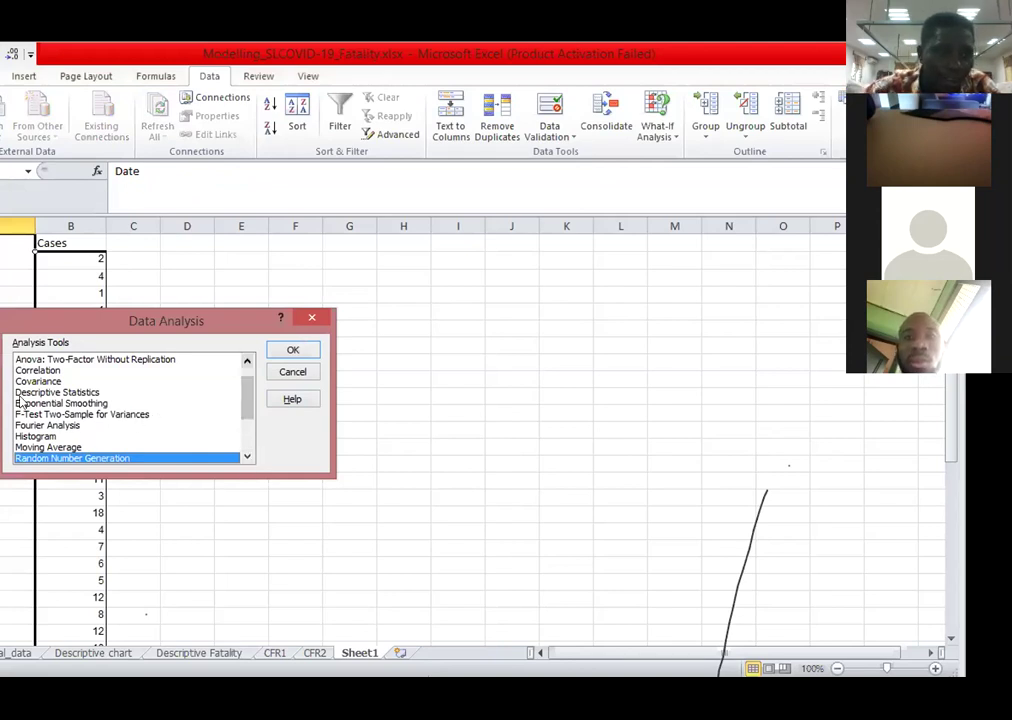
pyautogui.click(36, 393)
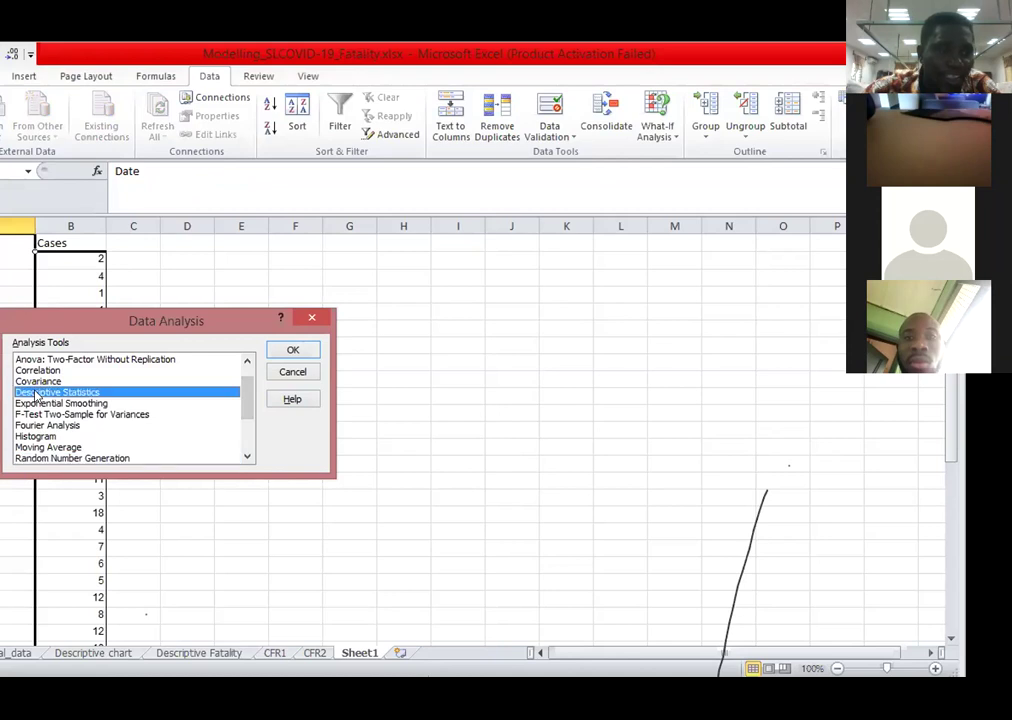
pyautogui.click(293, 351)
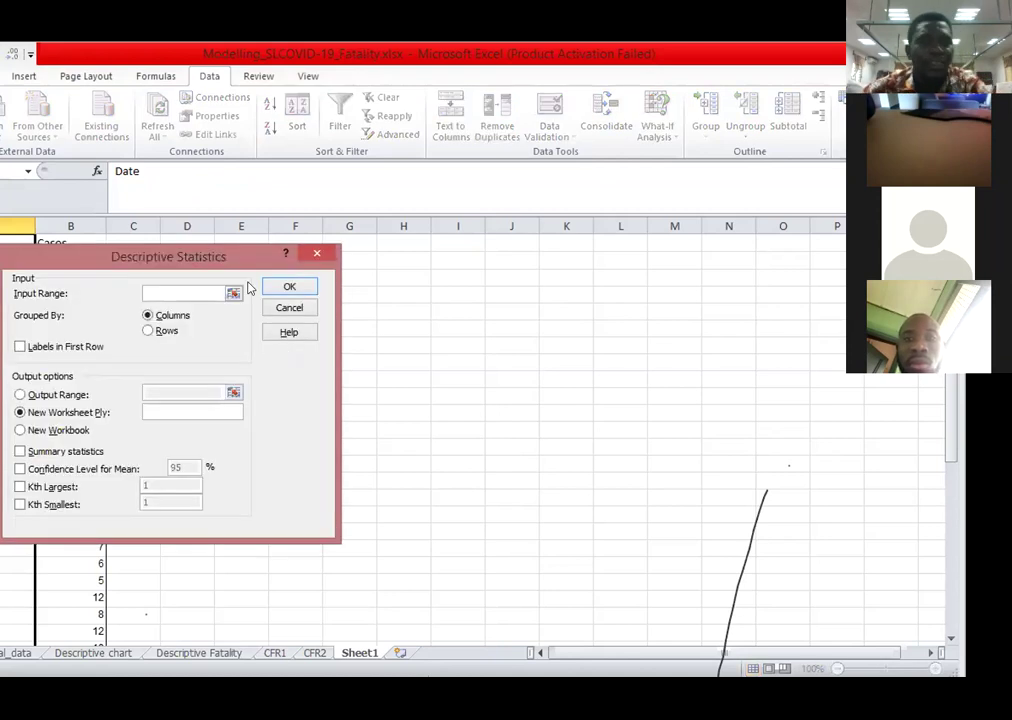
# Set the Descriptive Statistics input range to the Cases column including its header, $B$1:$B$42
pyautogui.click(233, 293)
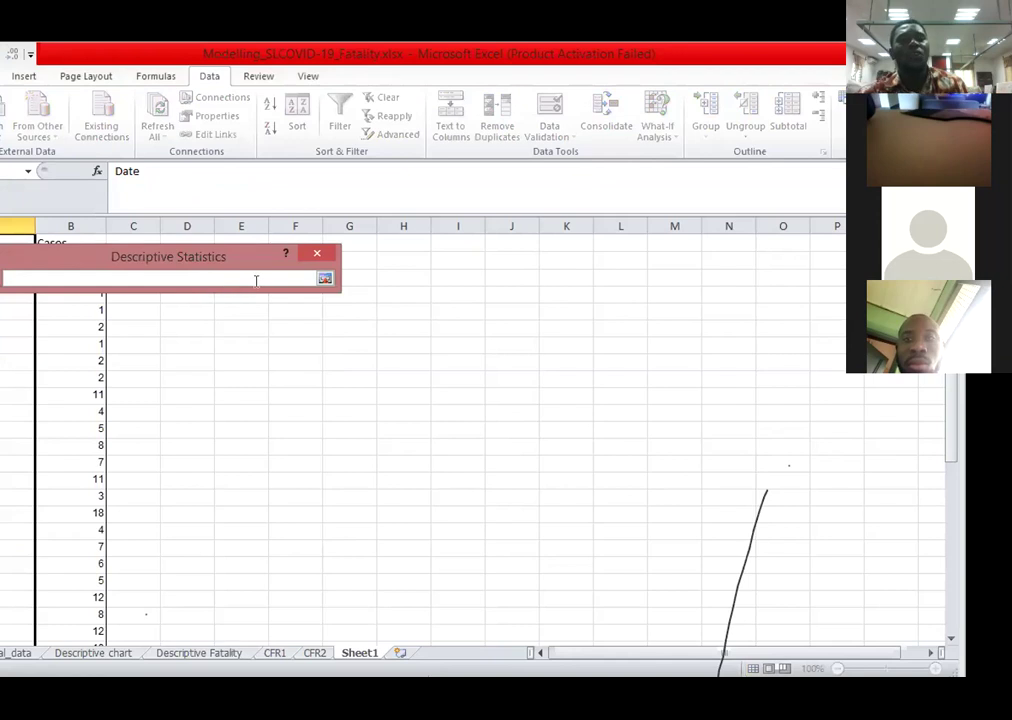
pyautogui.moveTo(166, 257); pyautogui.dragTo(434, 238)
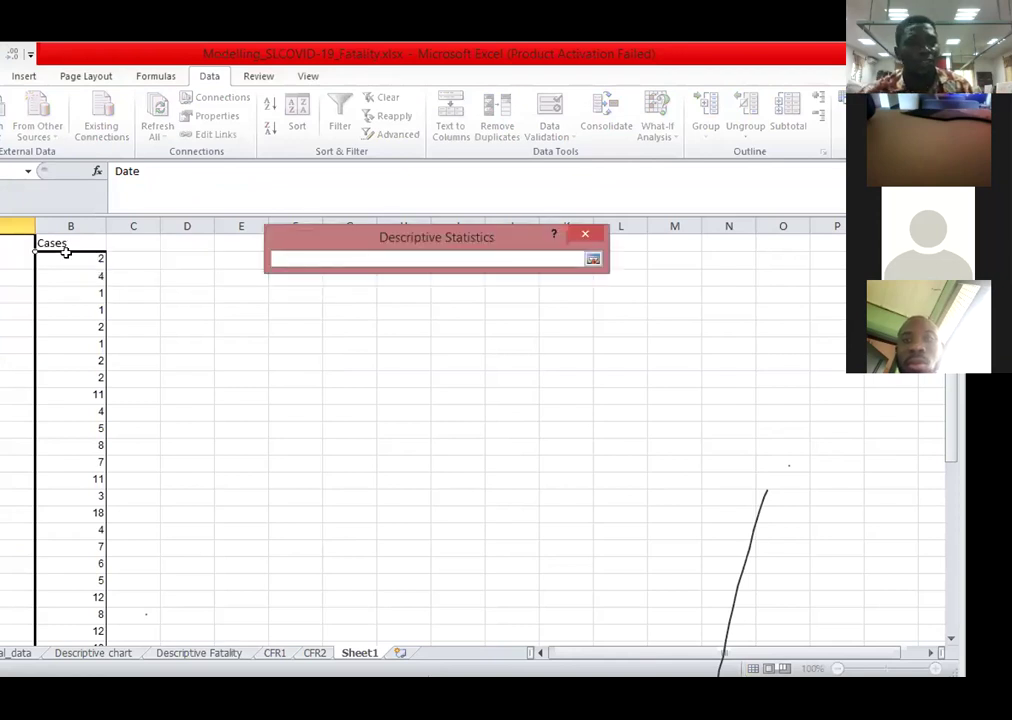
pyautogui.click(66, 253)
pyautogui.click(62, 240)
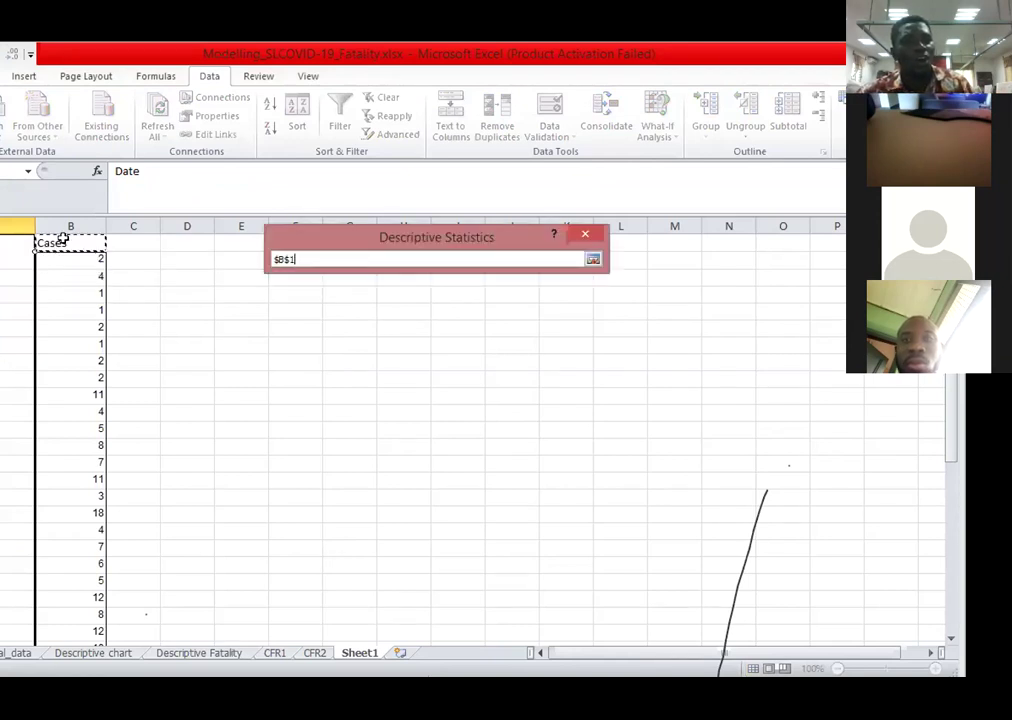
pyautogui.moveTo(62, 240); pyautogui.dragTo(92, 611)
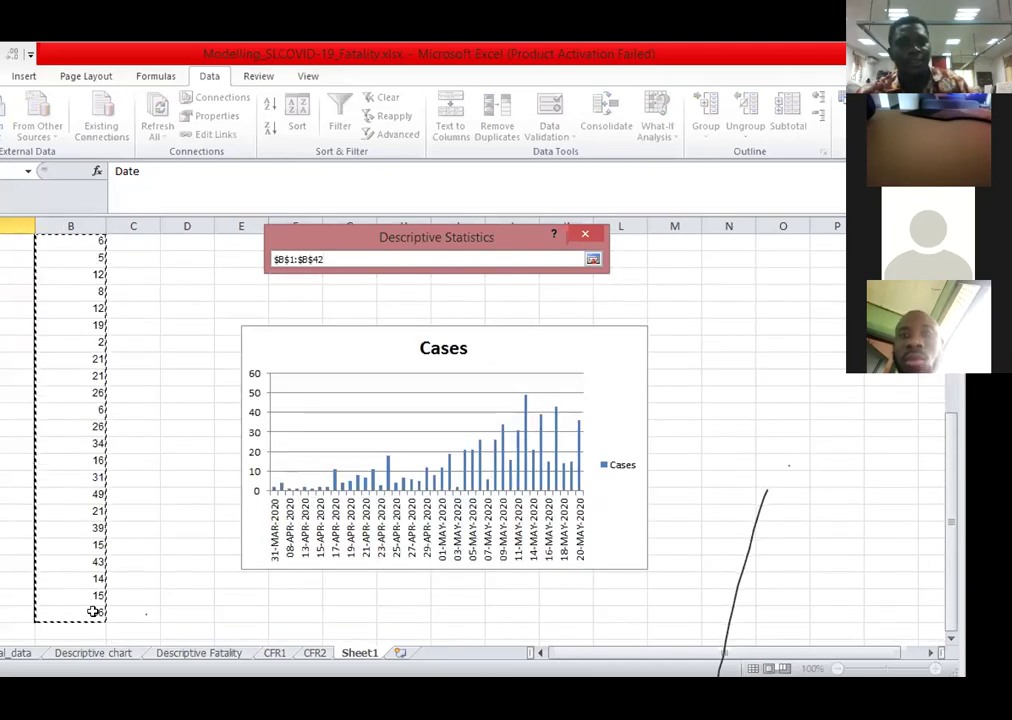
pyautogui.click(593, 259)
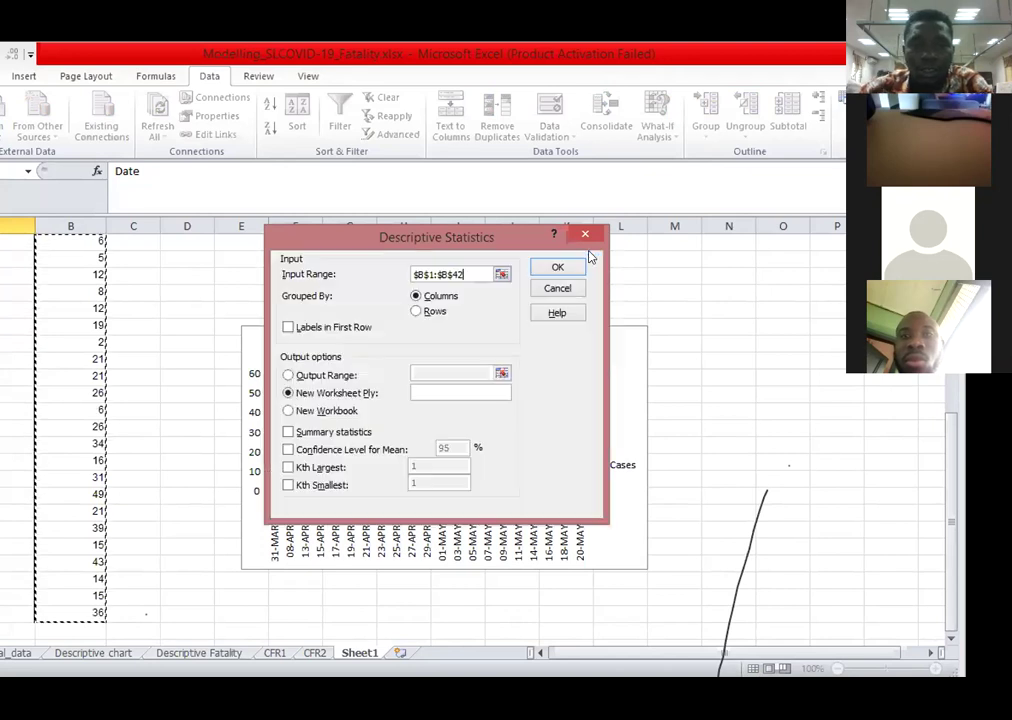
# Generate summary statistics with first-row labels and a 95% confidence level for the mean on a new worksheet, and widen its columns A and B
pyautogui.click(288, 328)
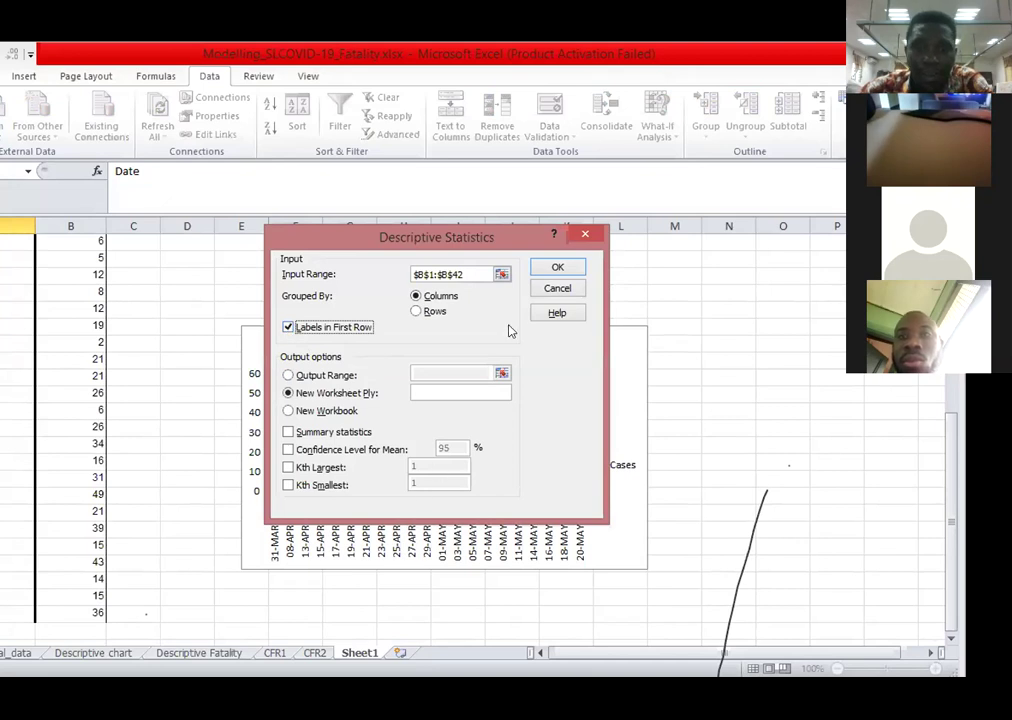
pyautogui.click(288, 433)
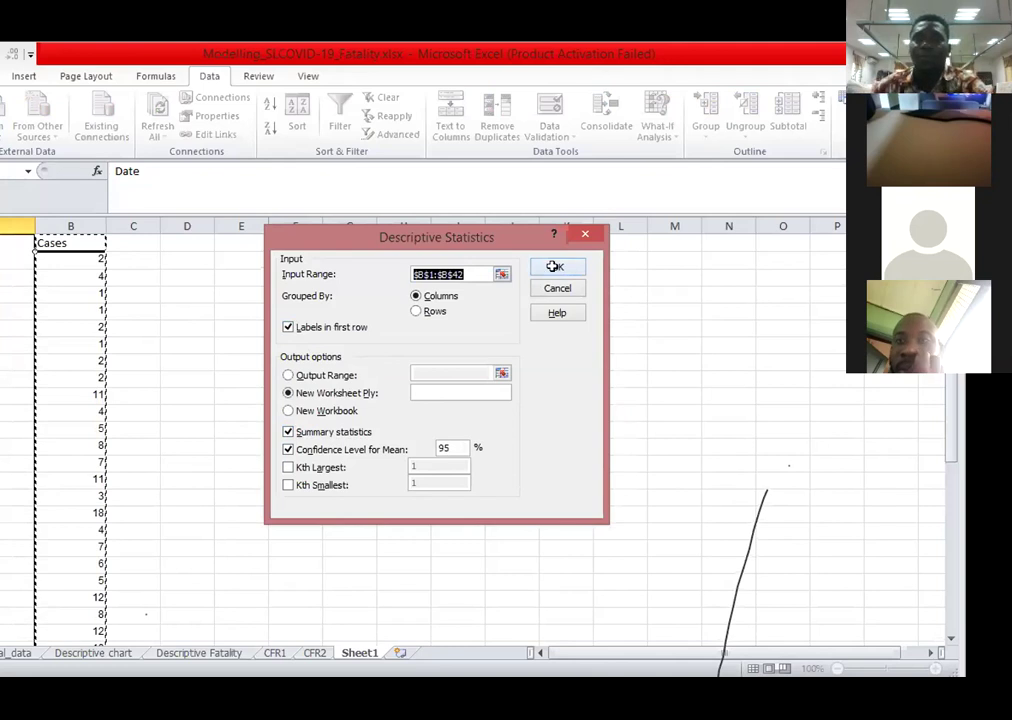
pyautogui.click(557, 271)
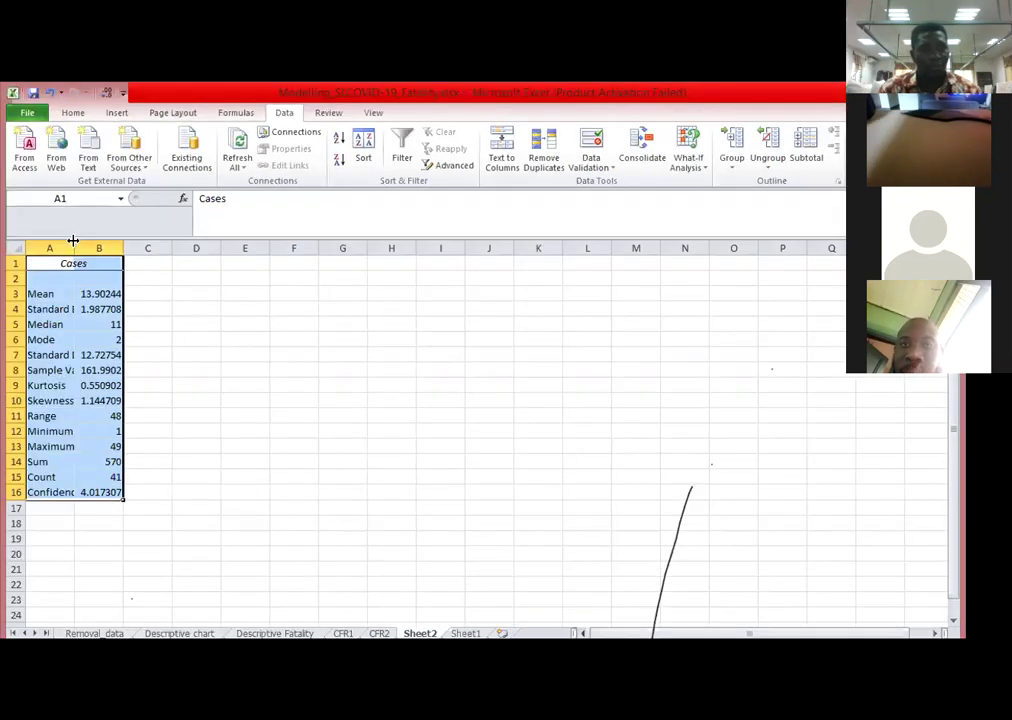
pyautogui.moveTo(73, 241); pyautogui.dragTo(240, 239)
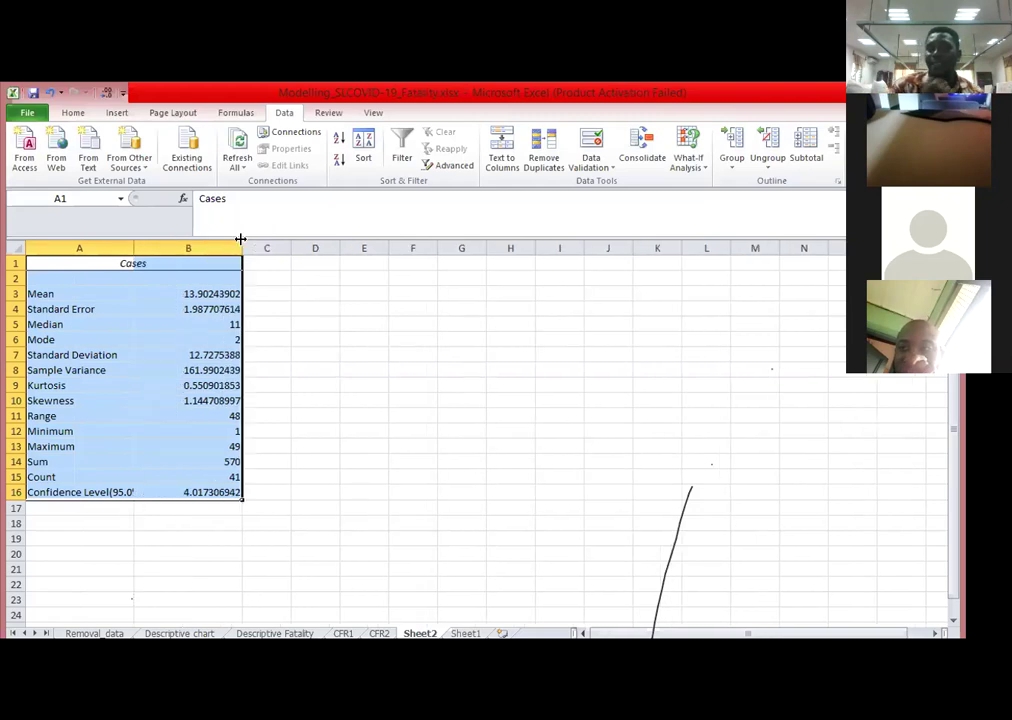